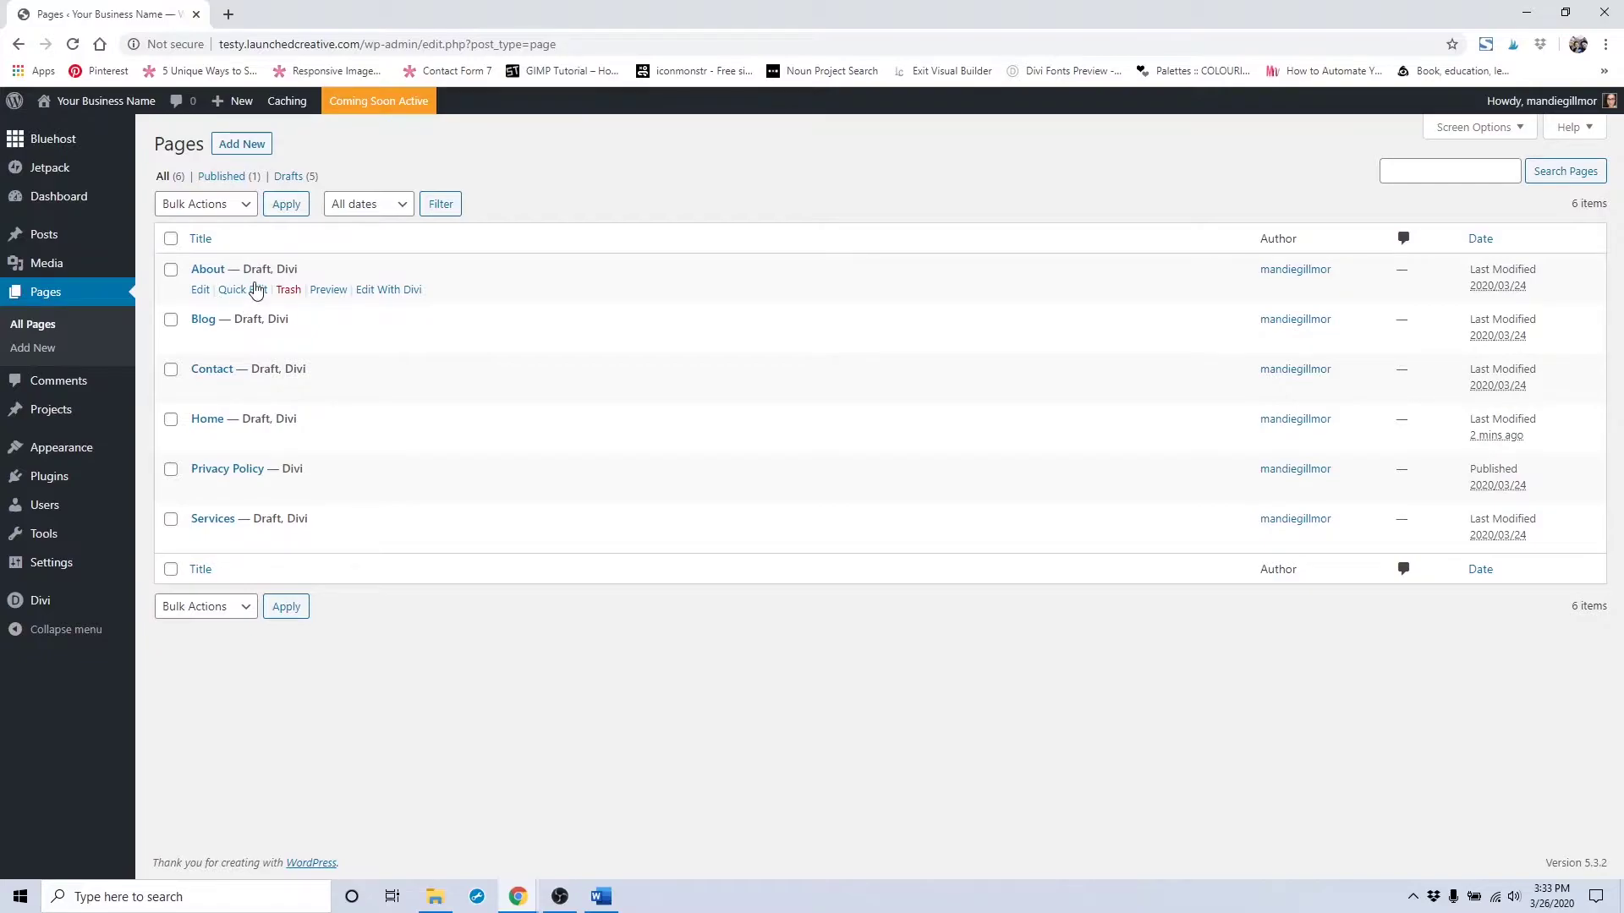
# Step: Launch the Divi Visual Builder on the About page via 'Edit With Divi'
pyautogui.click(387, 291)
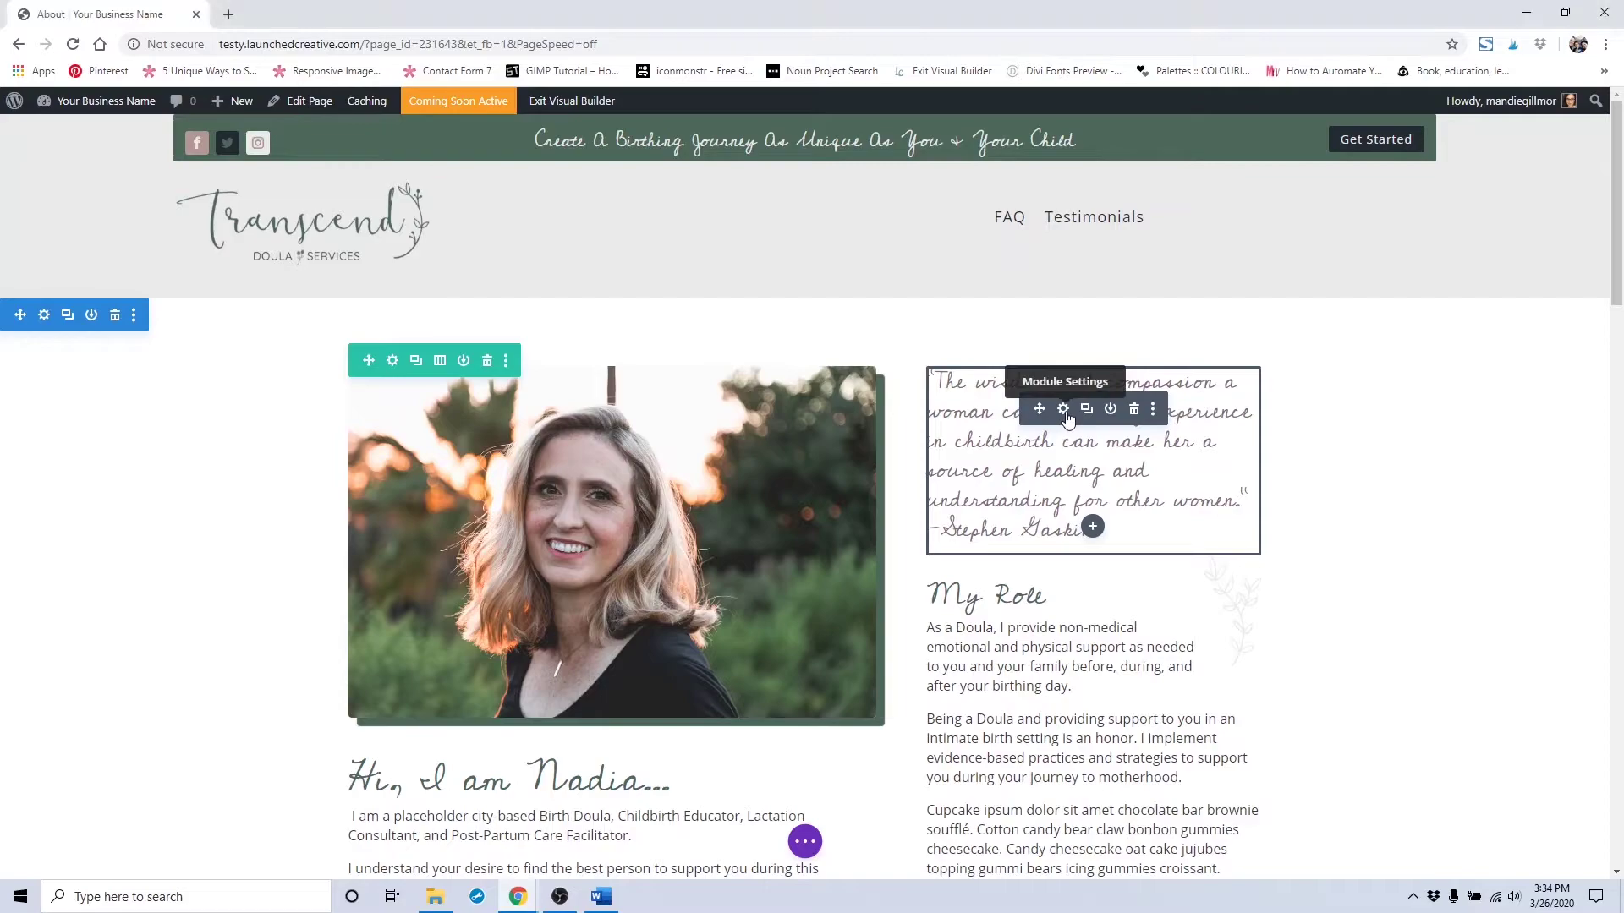
# Step: Open the quote module's Text Settings and drag the panel aside
pyautogui.click(1064, 411)
pyautogui.scroll(-3, 1435, 591)
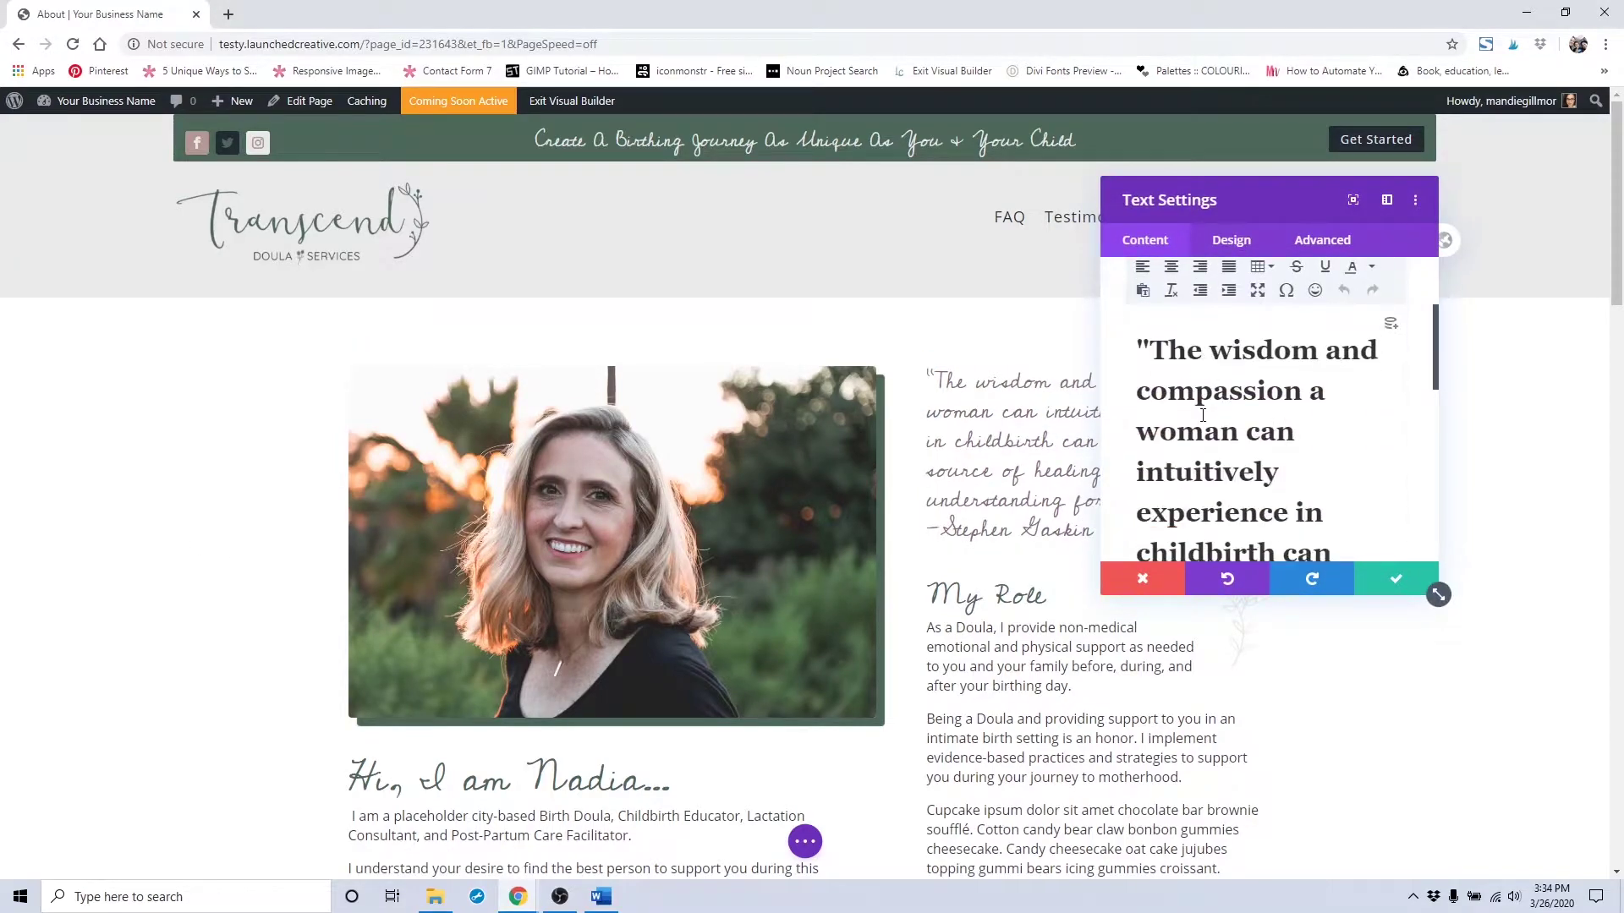
pyautogui.moveTo(1221, 208); pyautogui.dragTo(376, 255)
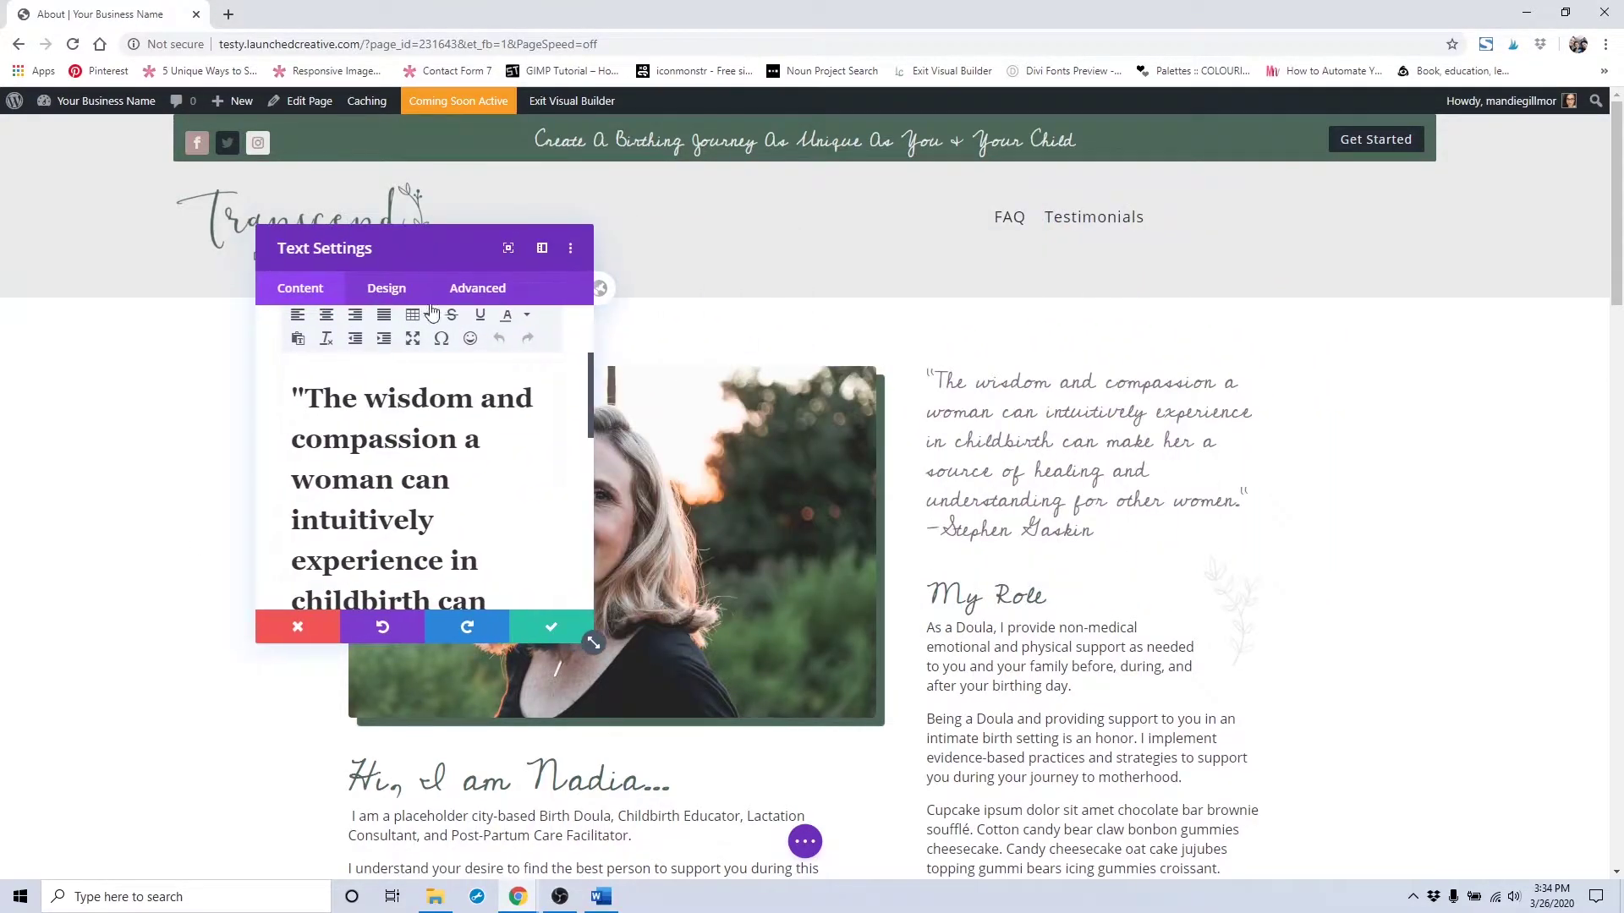
pyautogui.scroll(-1, 407, 426)
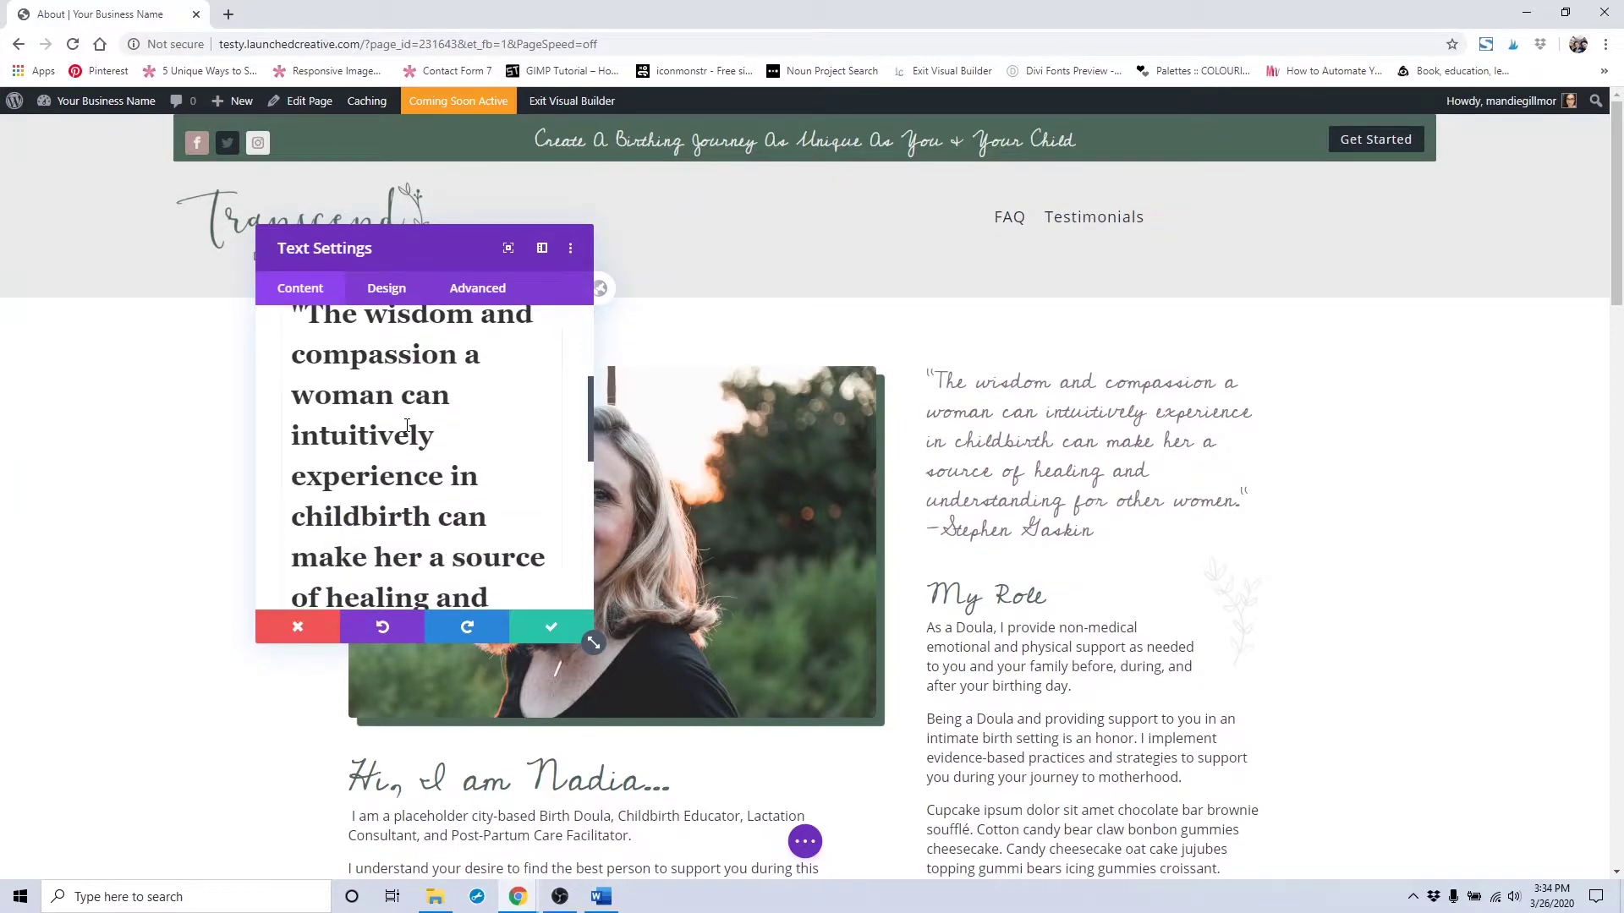
pyautogui.scroll(-3, 407, 427)
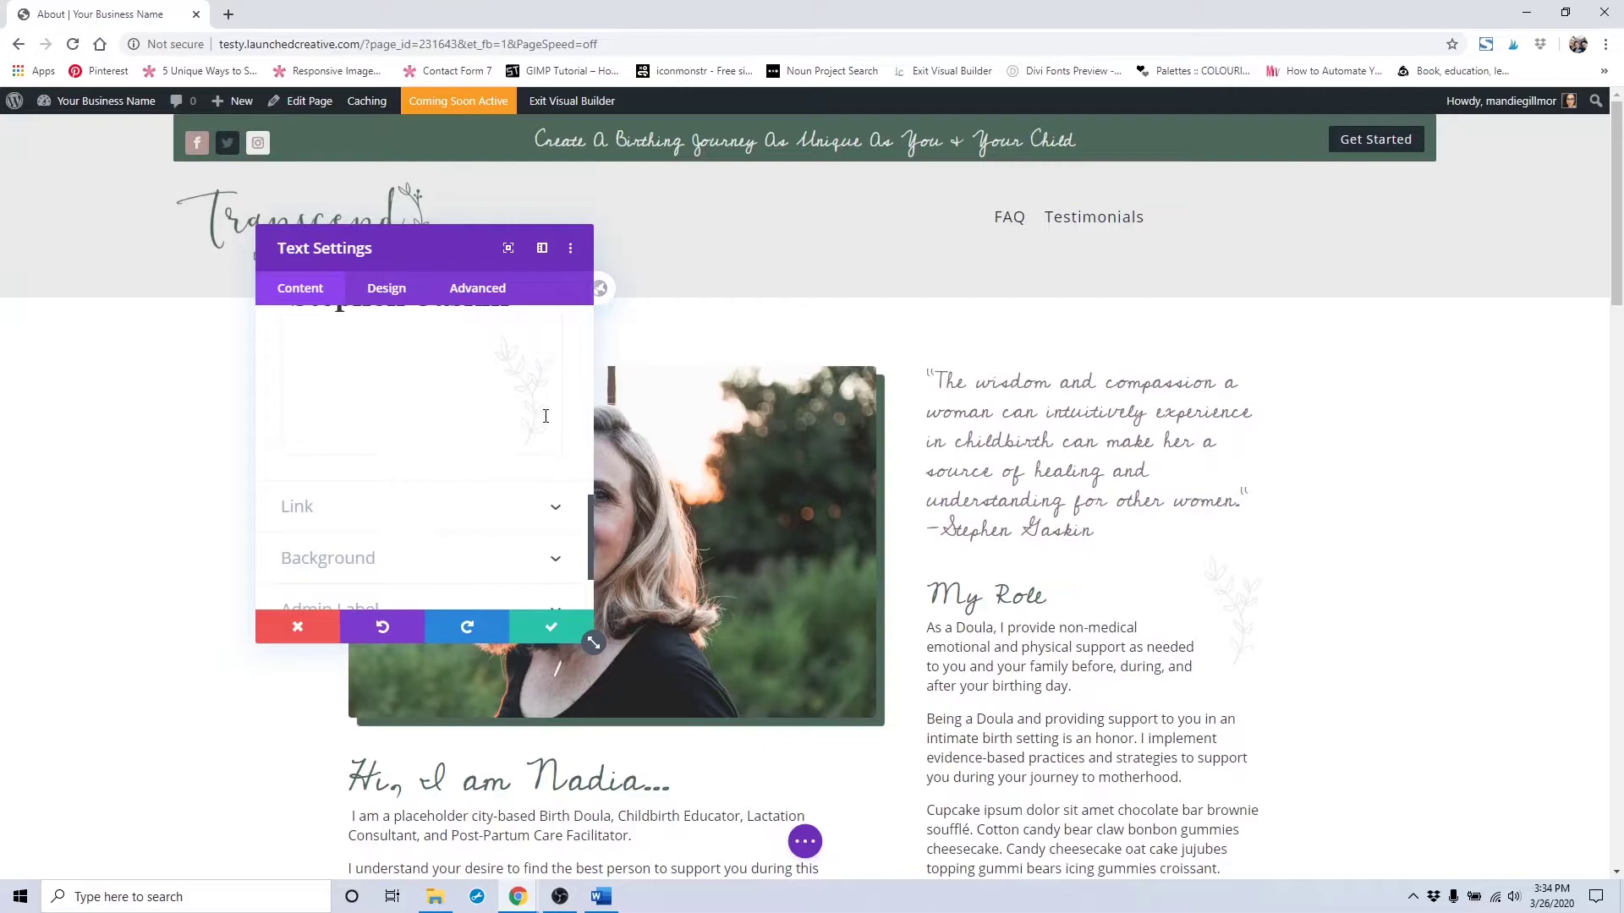
pyautogui.scroll(1, 546, 416)
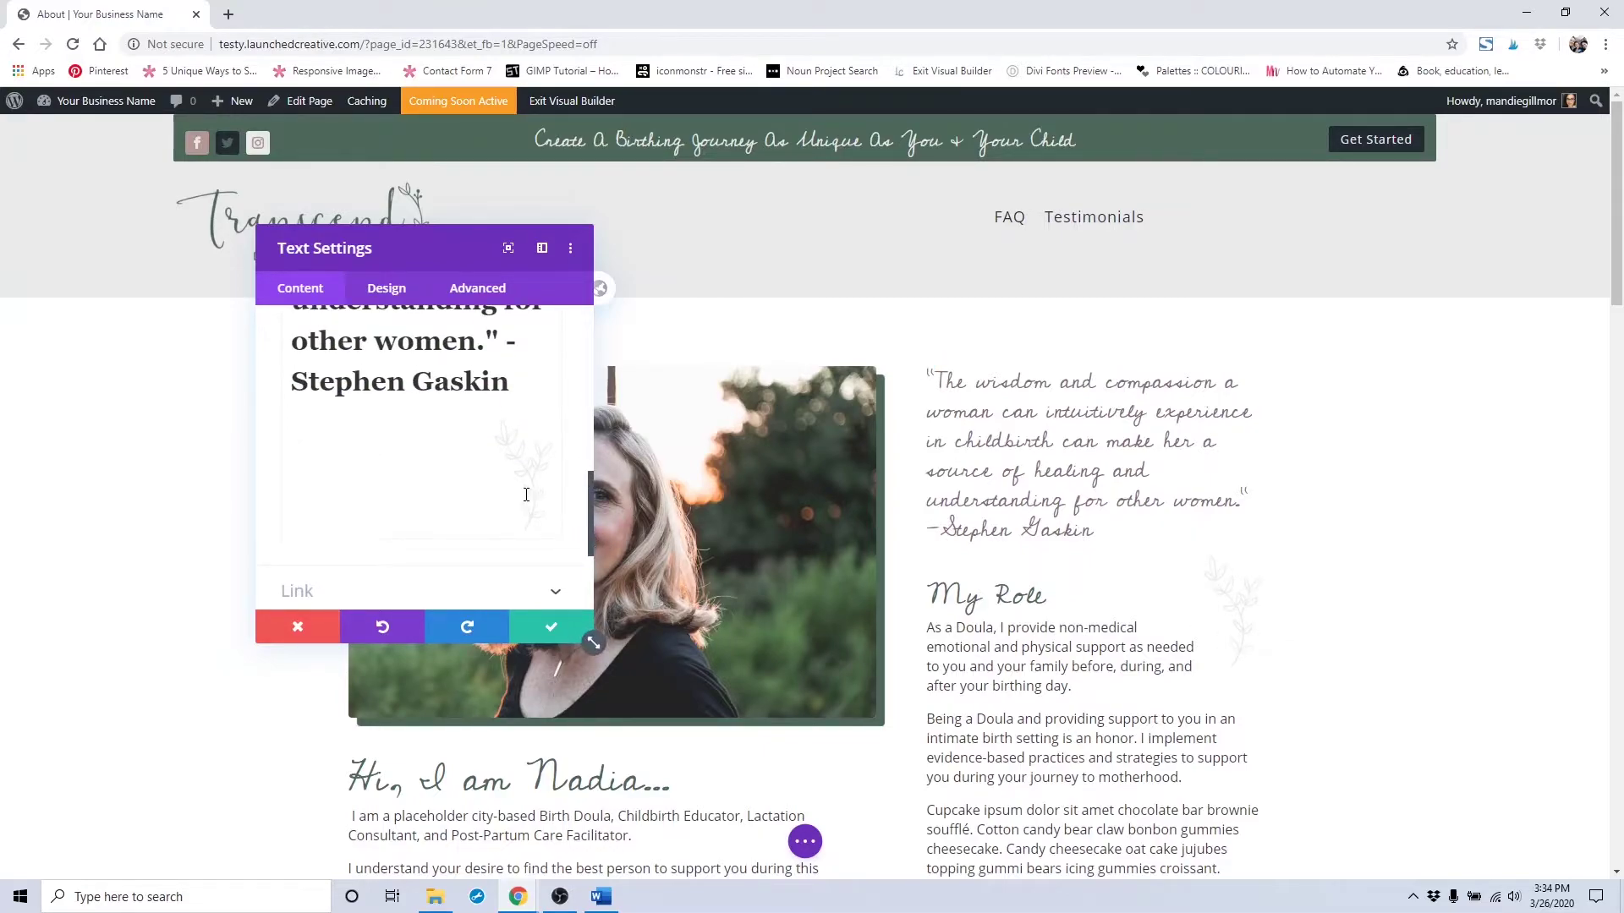
# Step: Select the leaf graphic in the quote text and delete it
pyautogui.click(526, 495)
pyautogui.press('Delete')
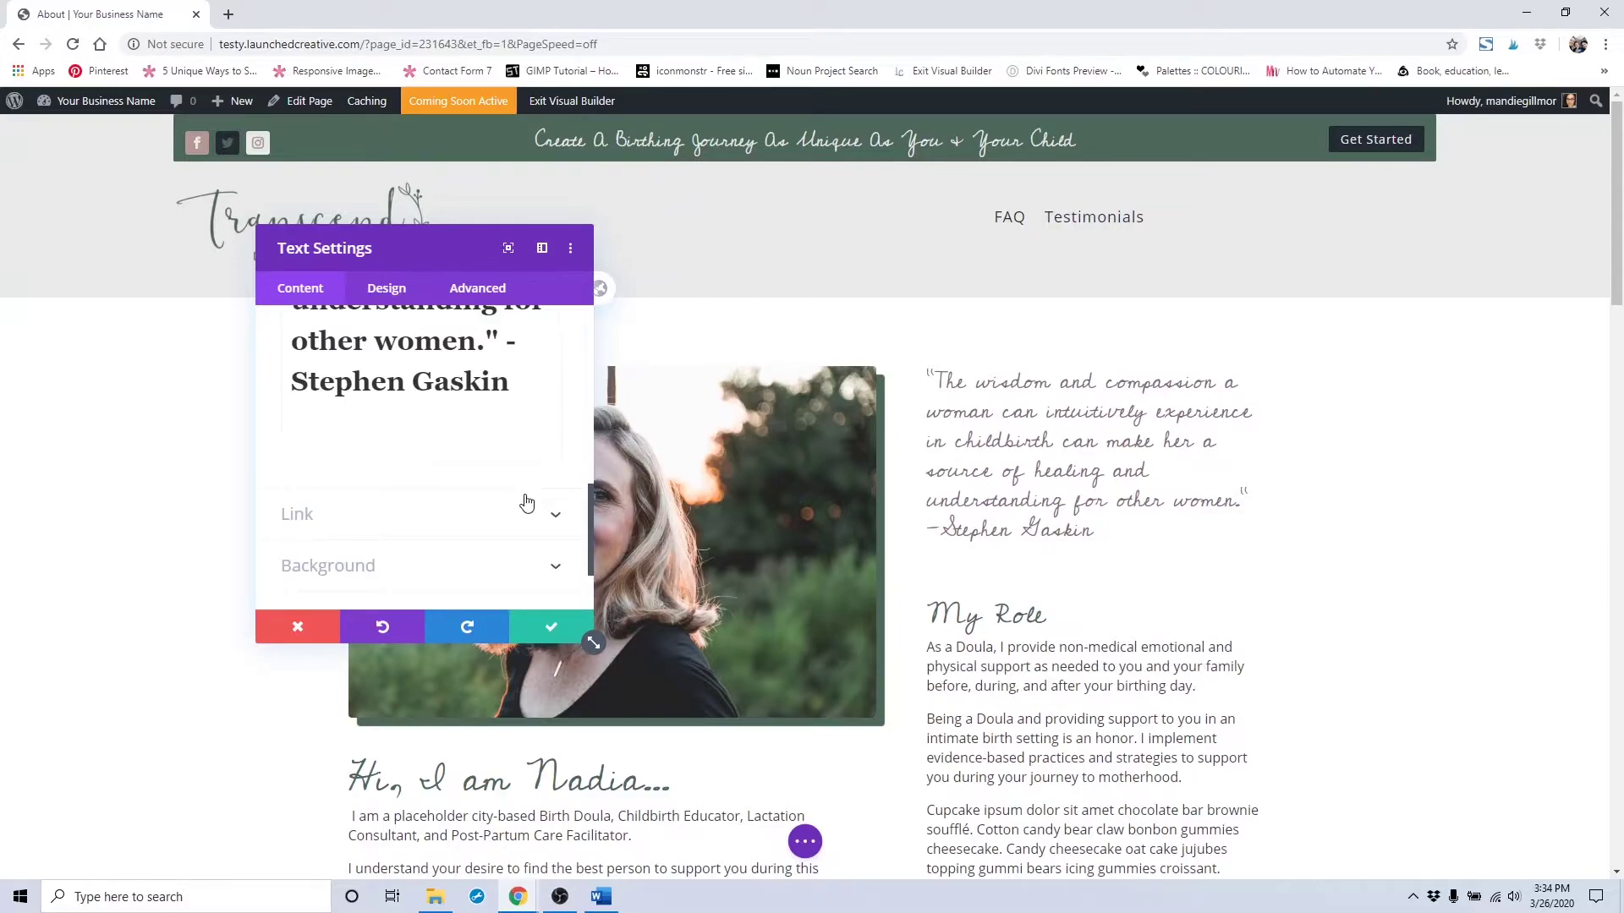
pyautogui.scroll(5, 526, 501)
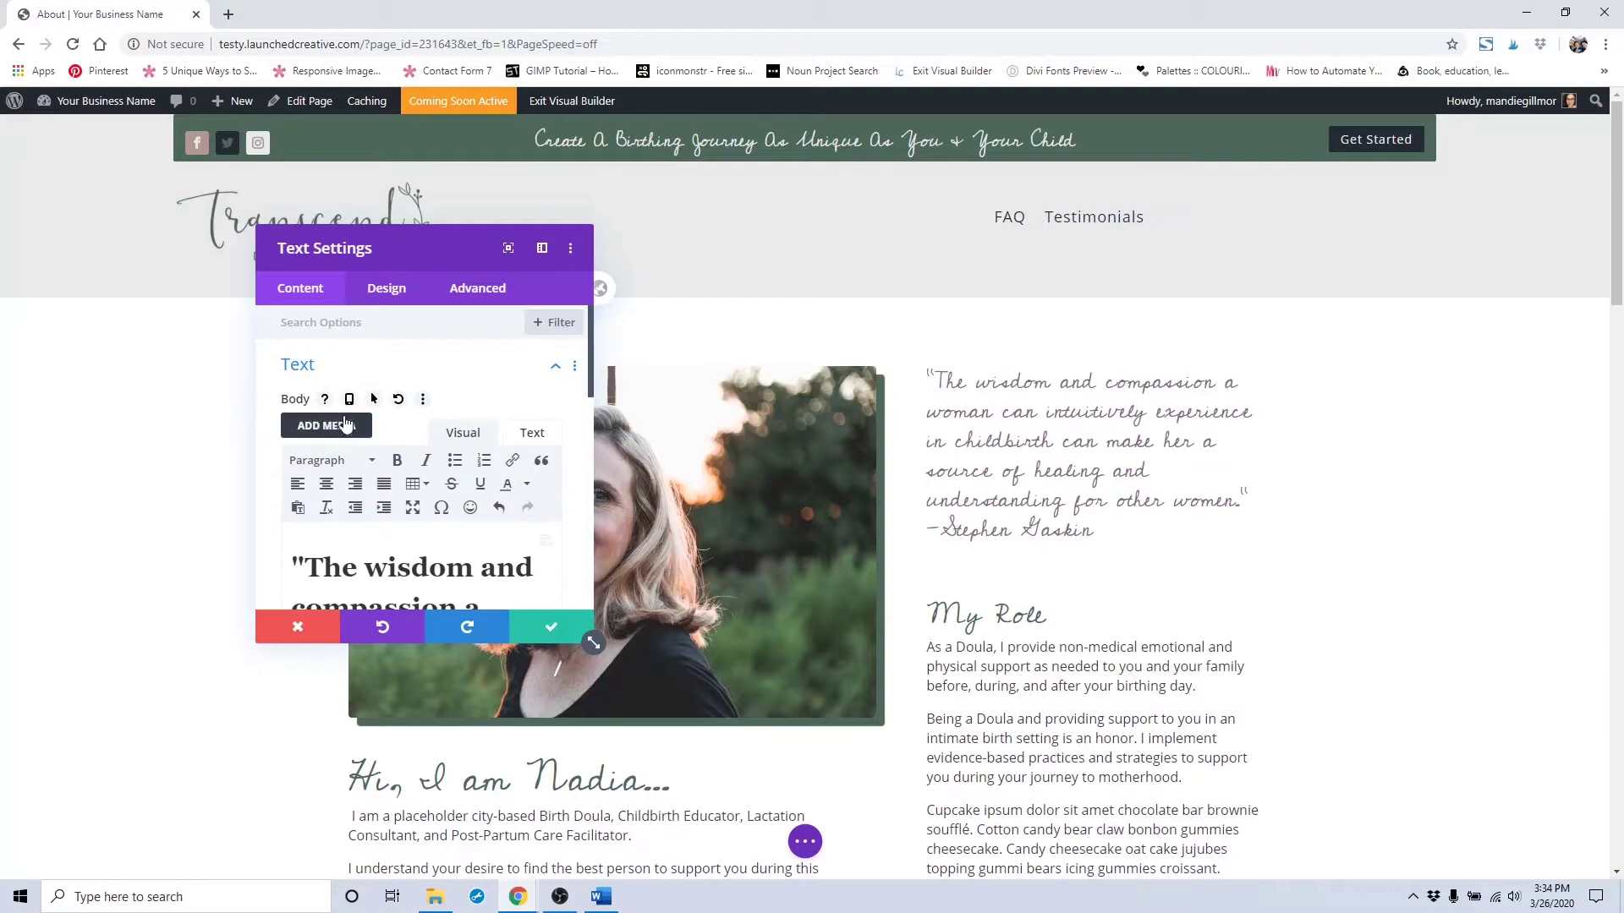
# Step: Insert Transcend_Favicon_resized.png from the Media Library into the quote text
pyautogui.click(346, 425)
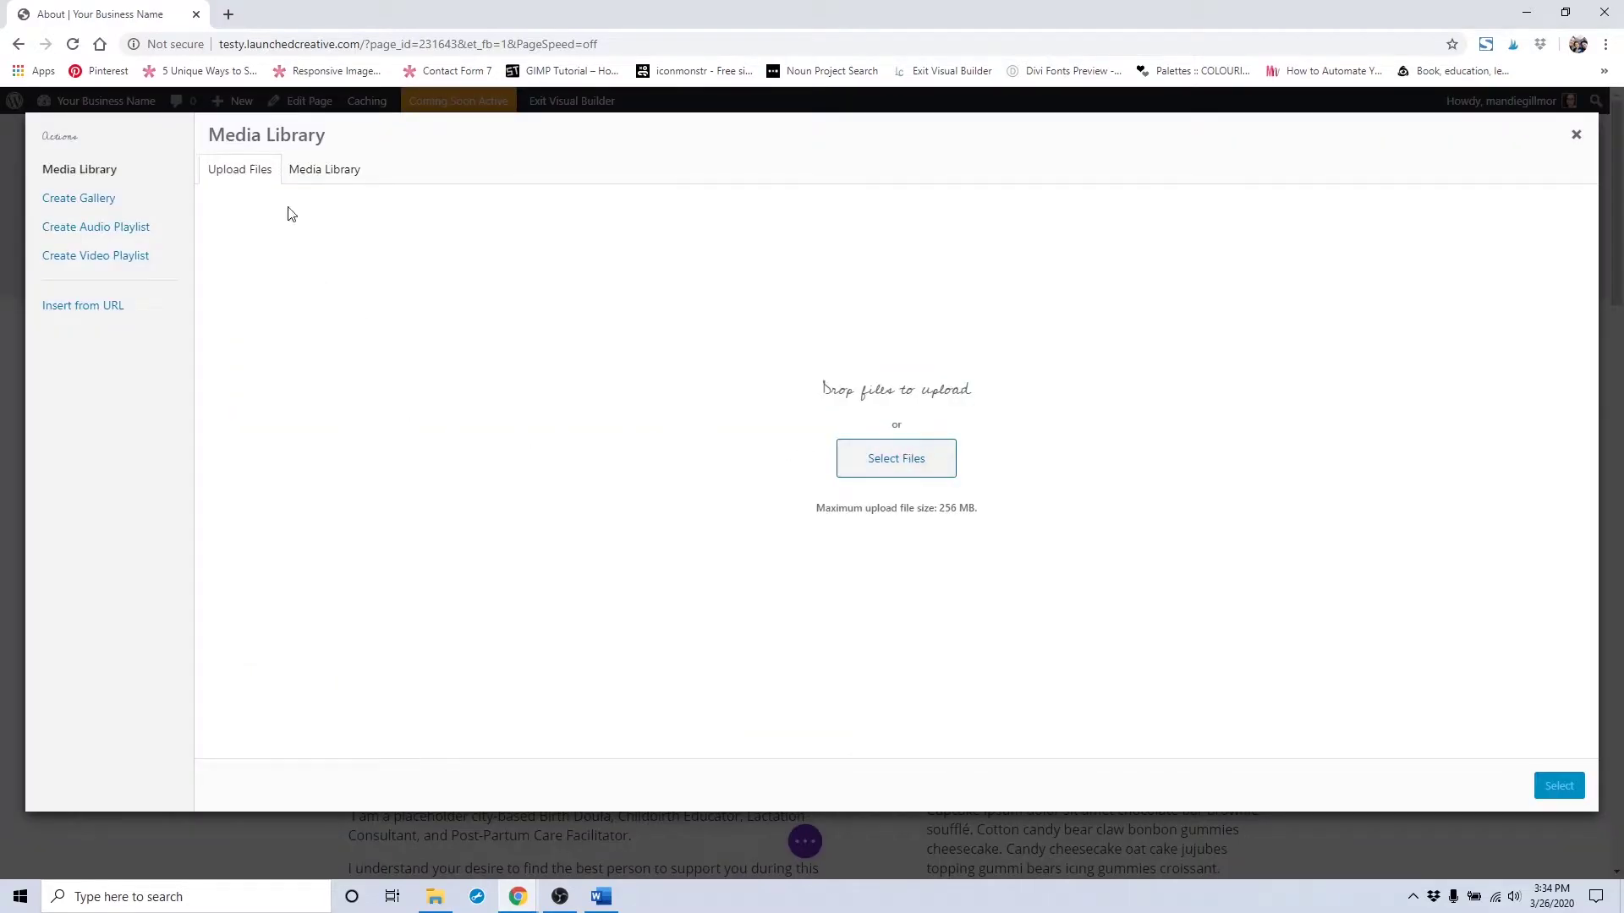
pyautogui.click(325, 176)
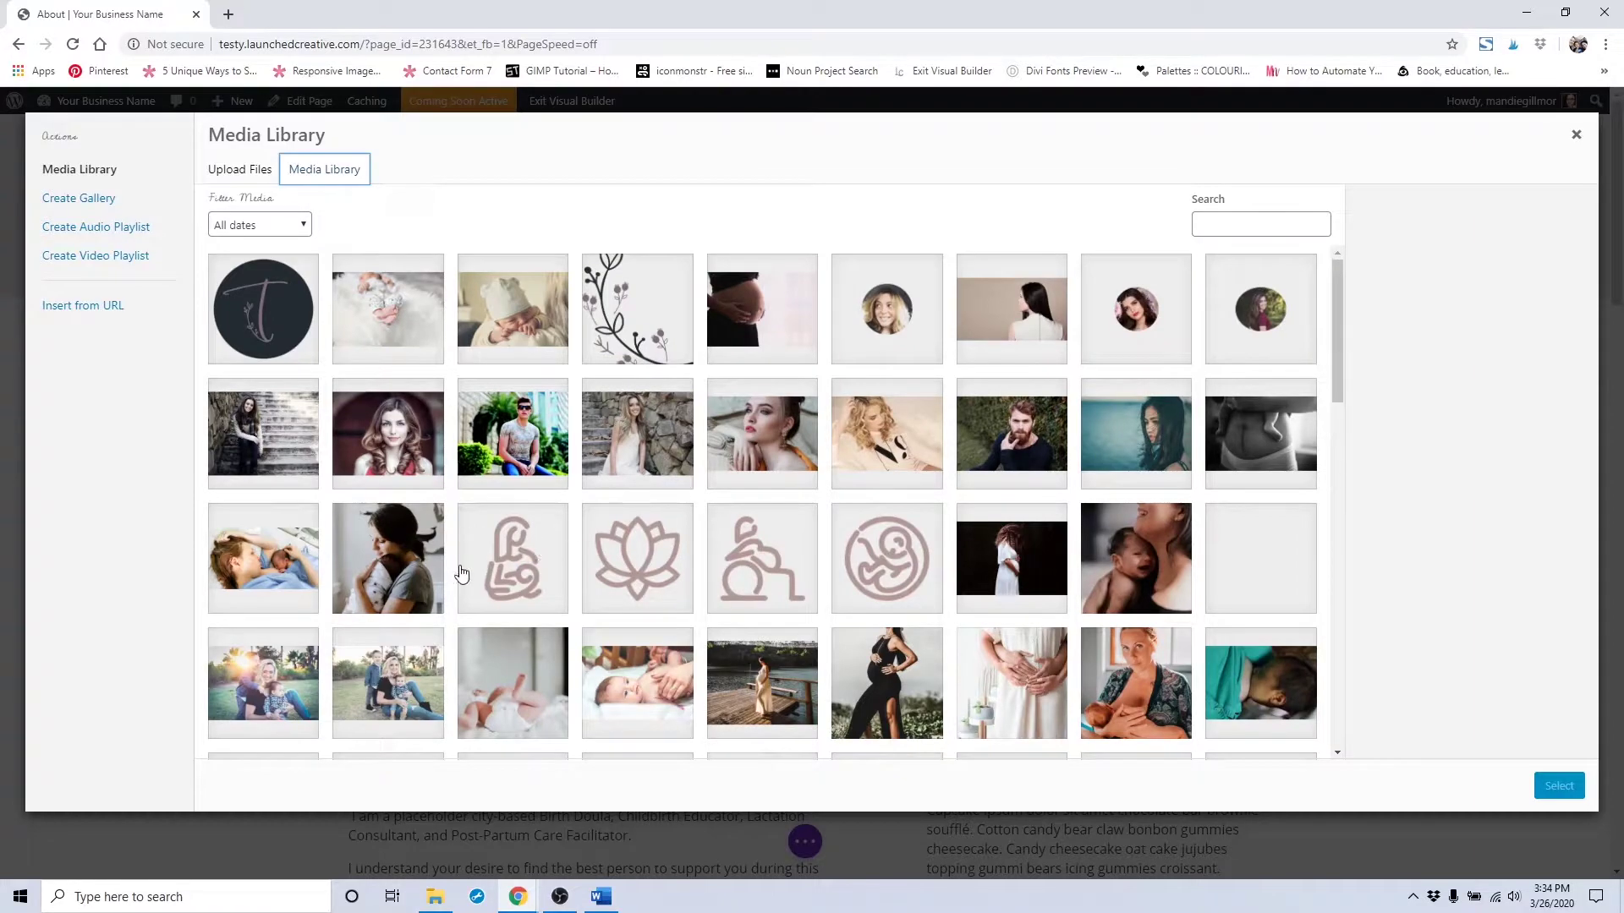
pyautogui.click(247, 309)
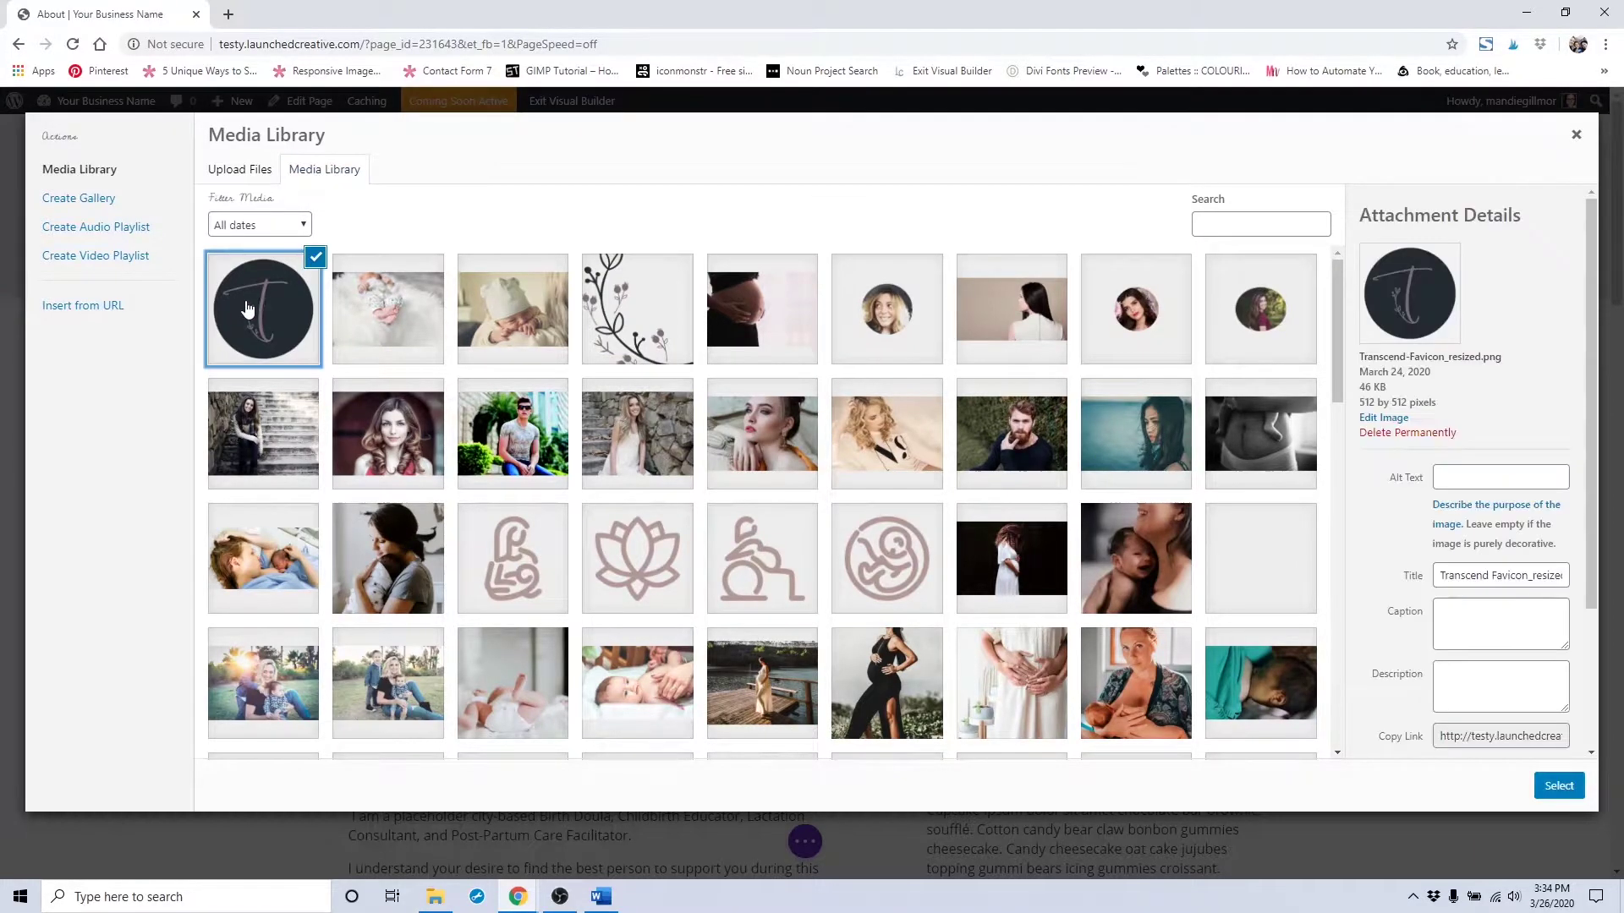
pyautogui.click(1562, 788)
# Step: Shrink the inserted T logo by dragging its corner handle
pyautogui.scroll(-3, 426, 491)
pyautogui.scroll(-5, 426, 490)
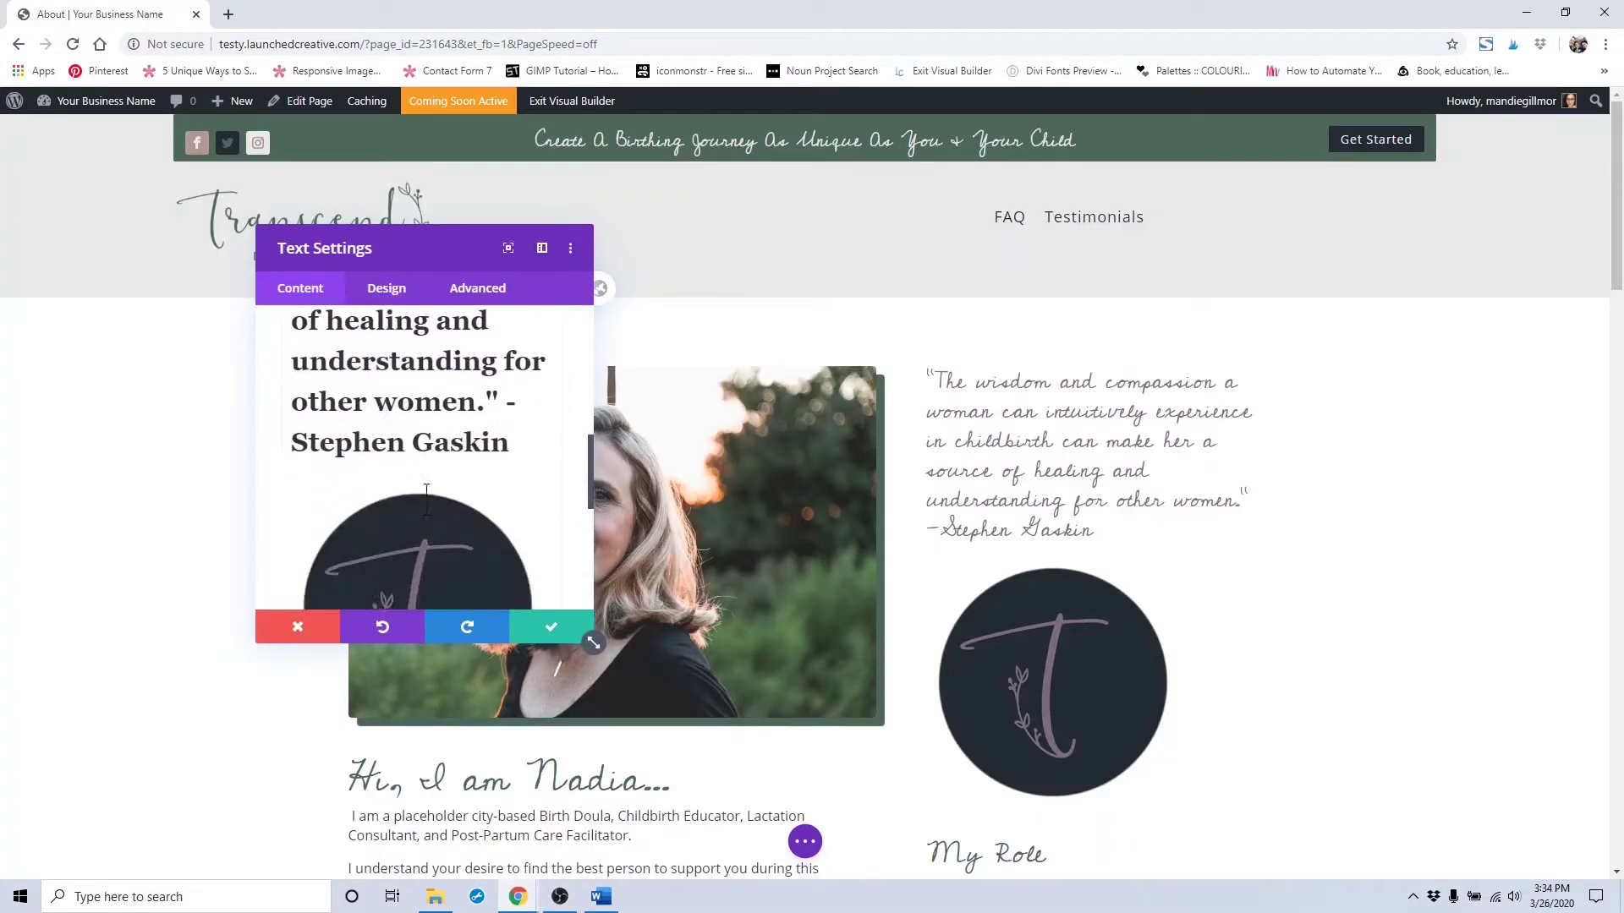
pyautogui.click(436, 445)
pyautogui.scroll(2, 519, 430)
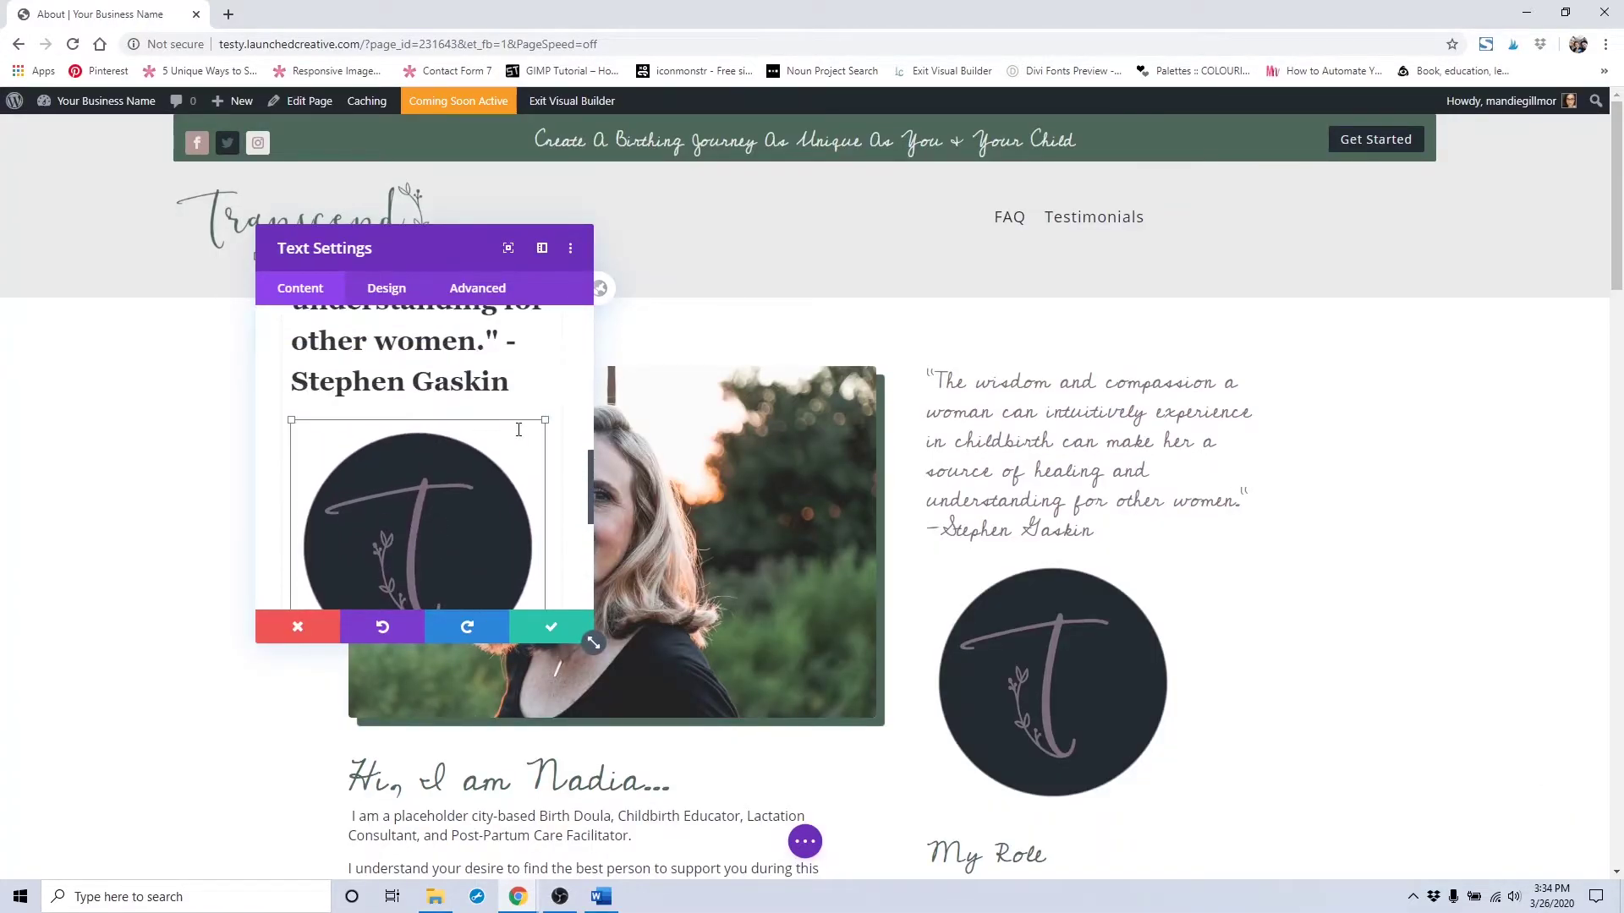
pyautogui.moveTo(550, 419); pyautogui.dragTo(404, 533)
pyautogui.scroll(-1, 407, 538)
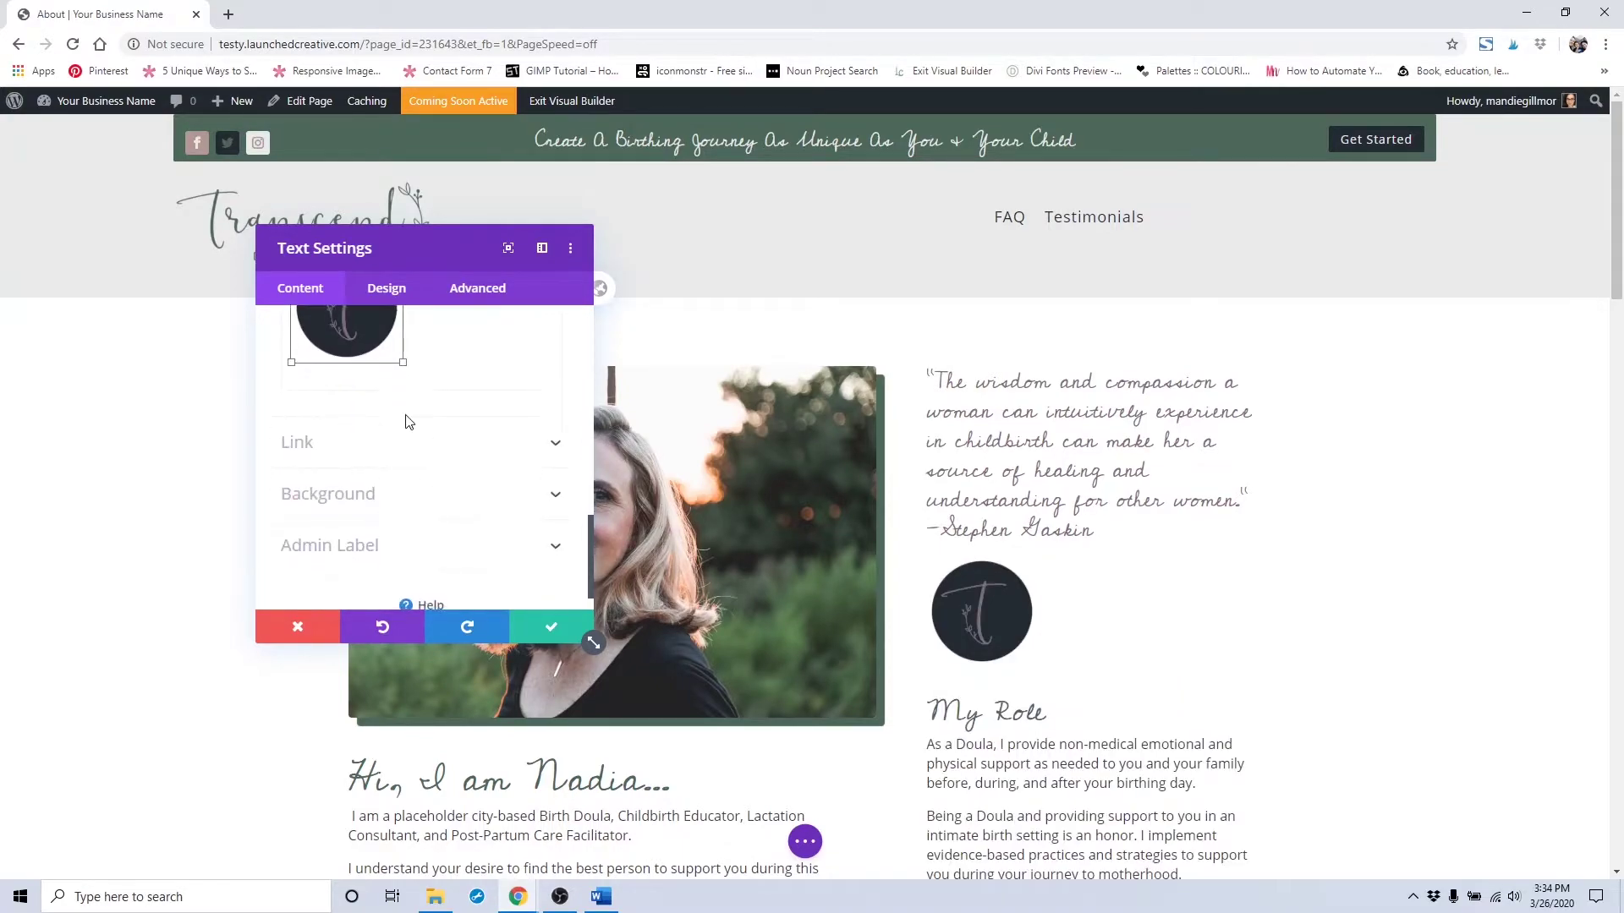
pyautogui.scroll(2, 406, 421)
pyautogui.moveTo(407, 416); pyautogui.dragTo(367, 423)
# Step: Right-align the T logo so it sits beside the My Role heading
pyautogui.scroll(1, 366, 476)
pyautogui.scroll(3, 365, 476)
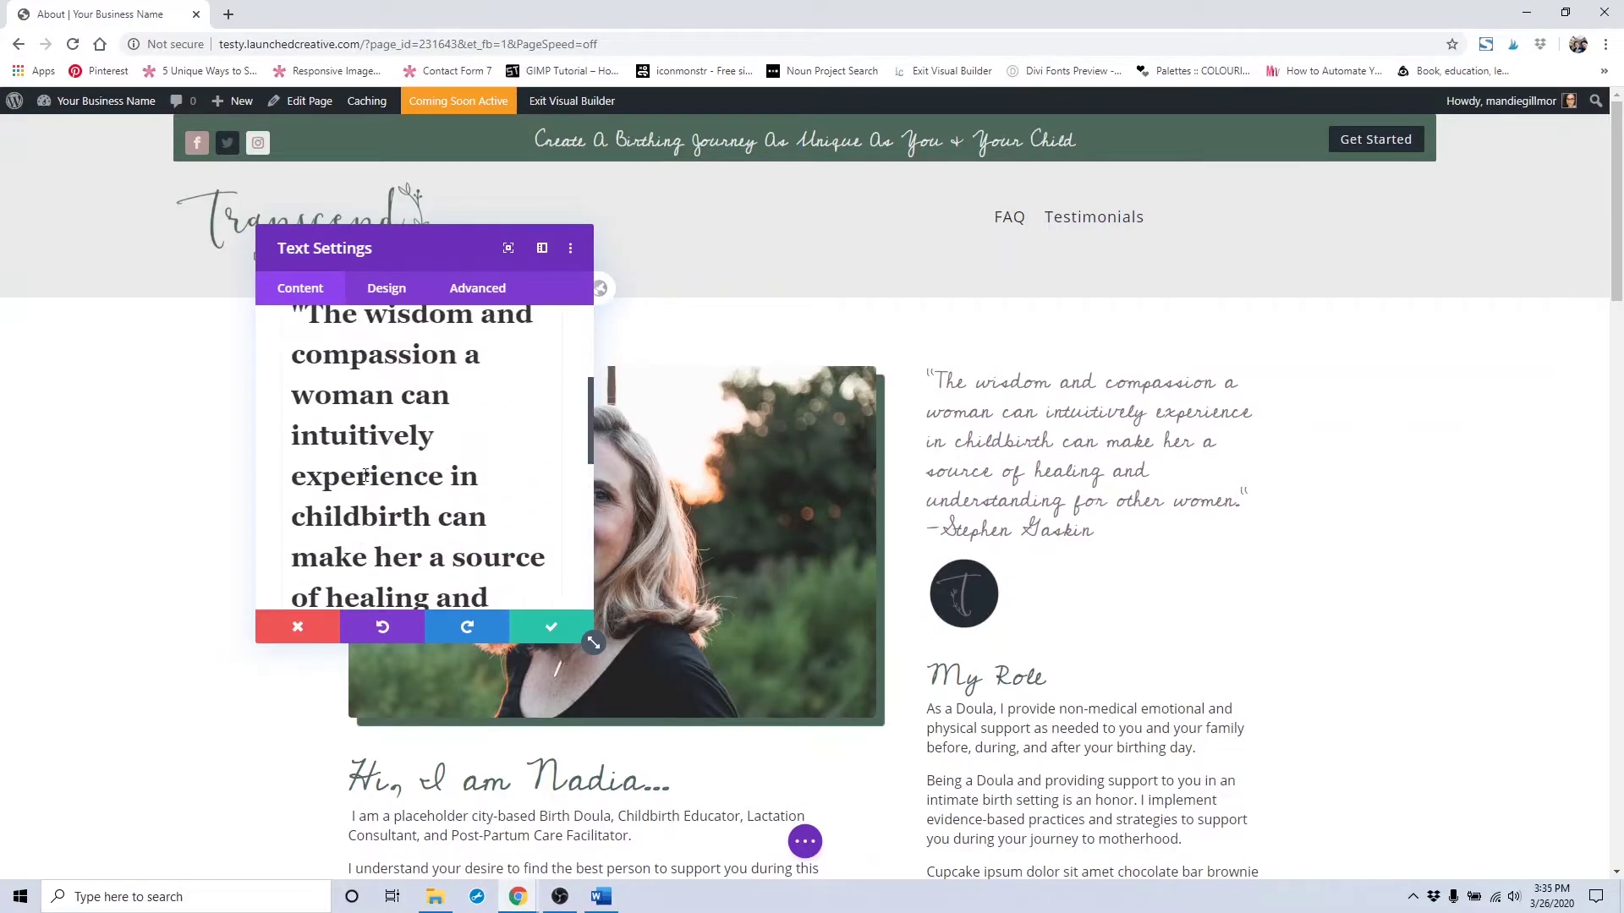
pyautogui.scroll(-3, 319, 575)
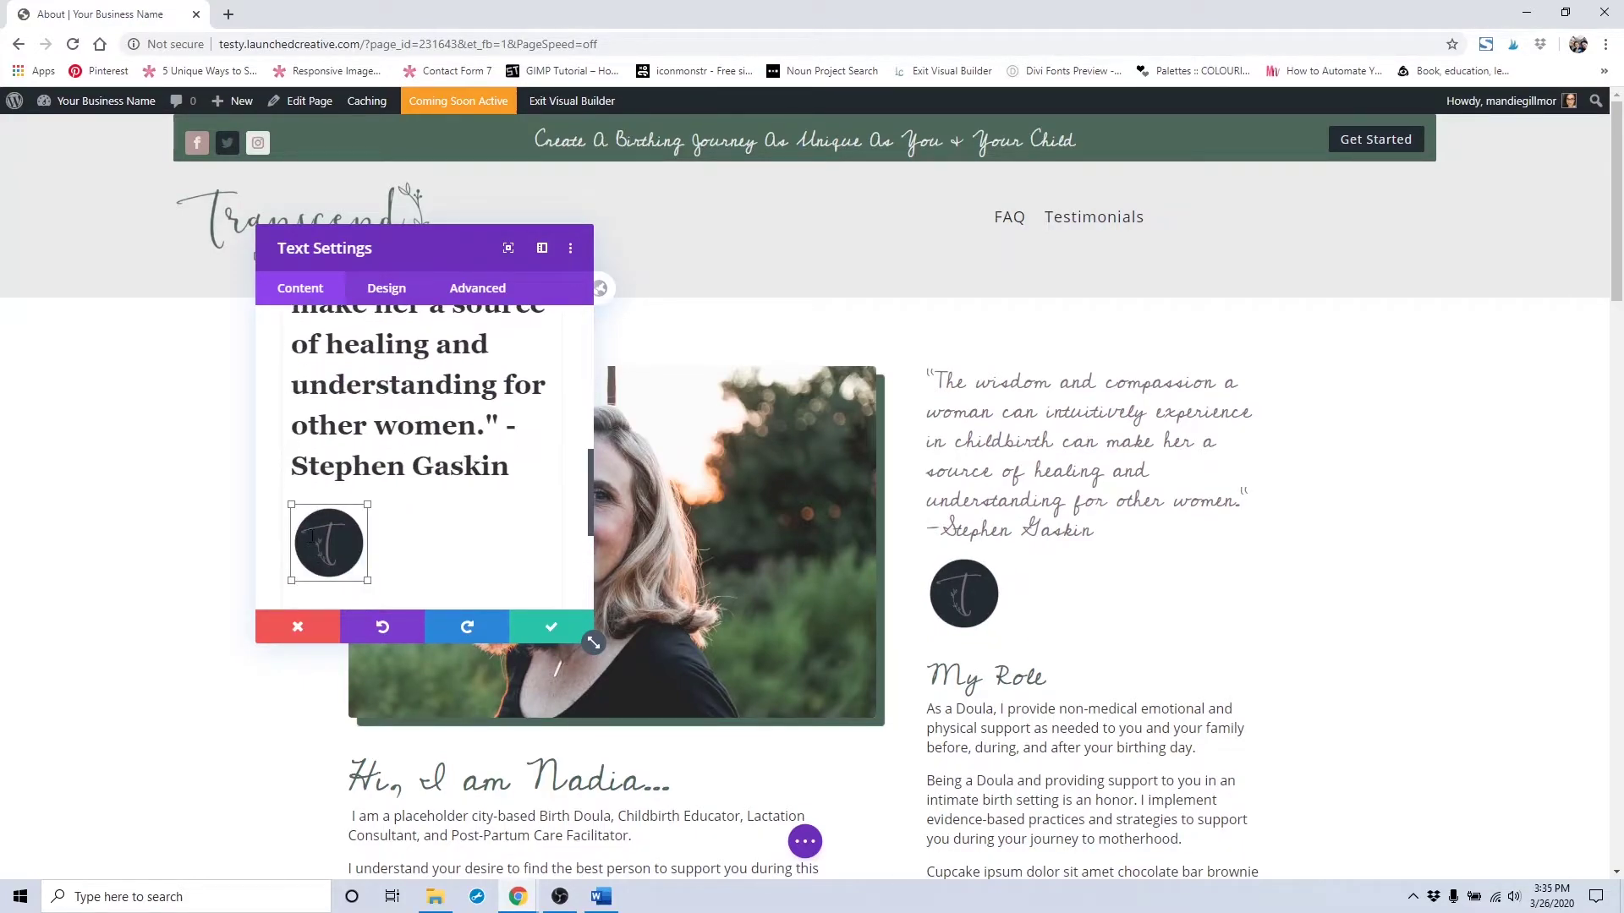
pyautogui.scroll(3, 312, 536)
pyautogui.scroll(-3, 312, 536)
pyautogui.scroll(6, 312, 536)
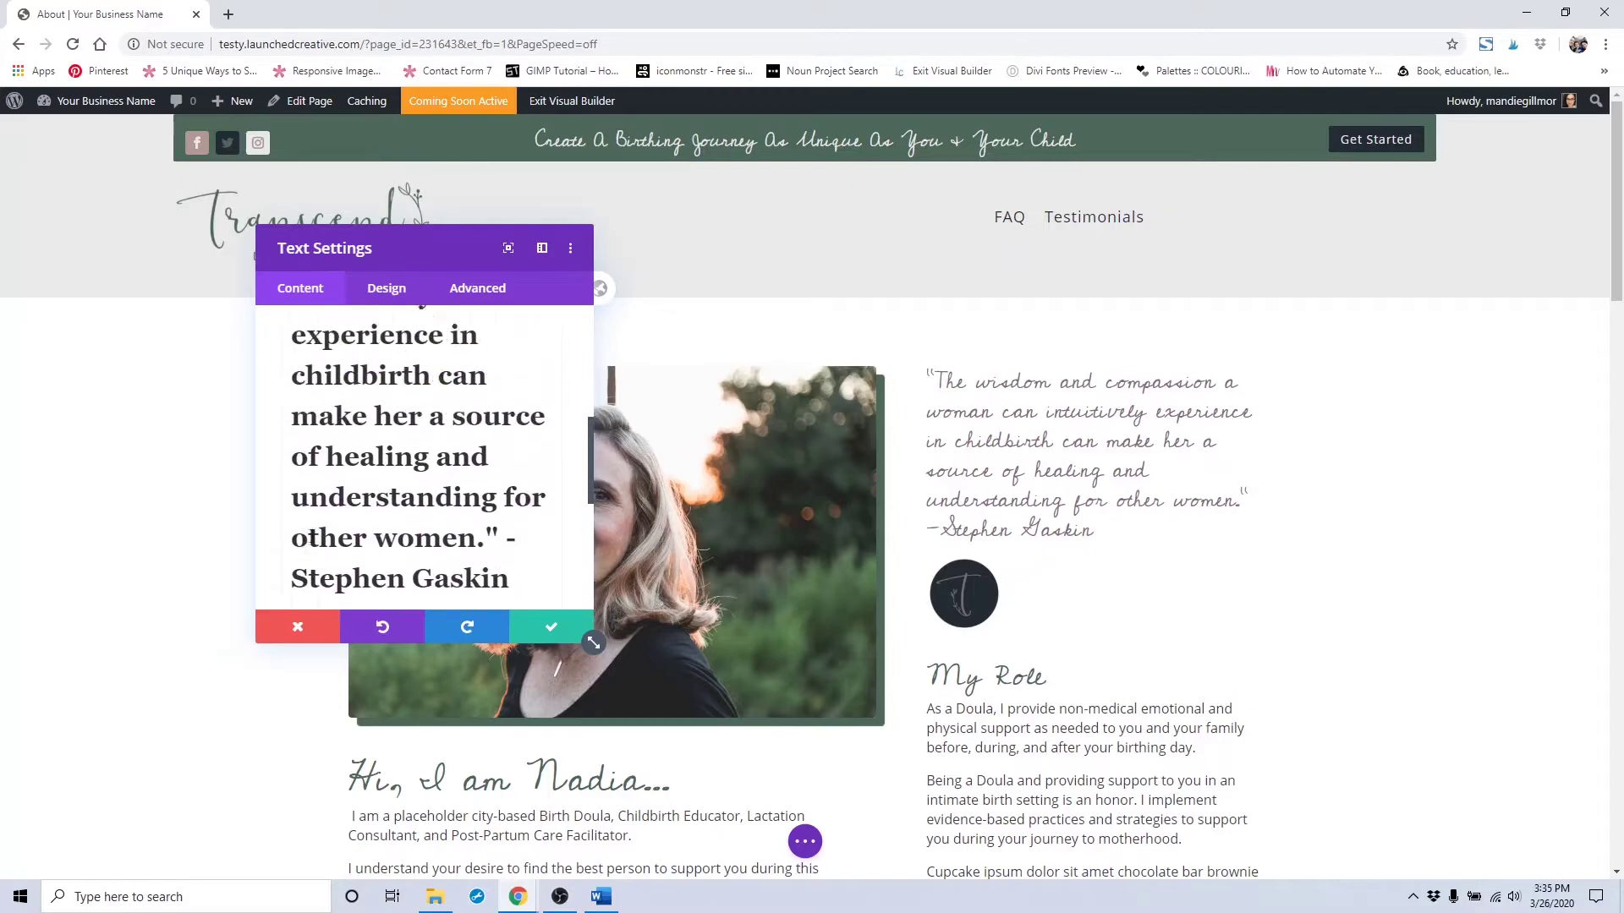
pyautogui.click(362, 487)
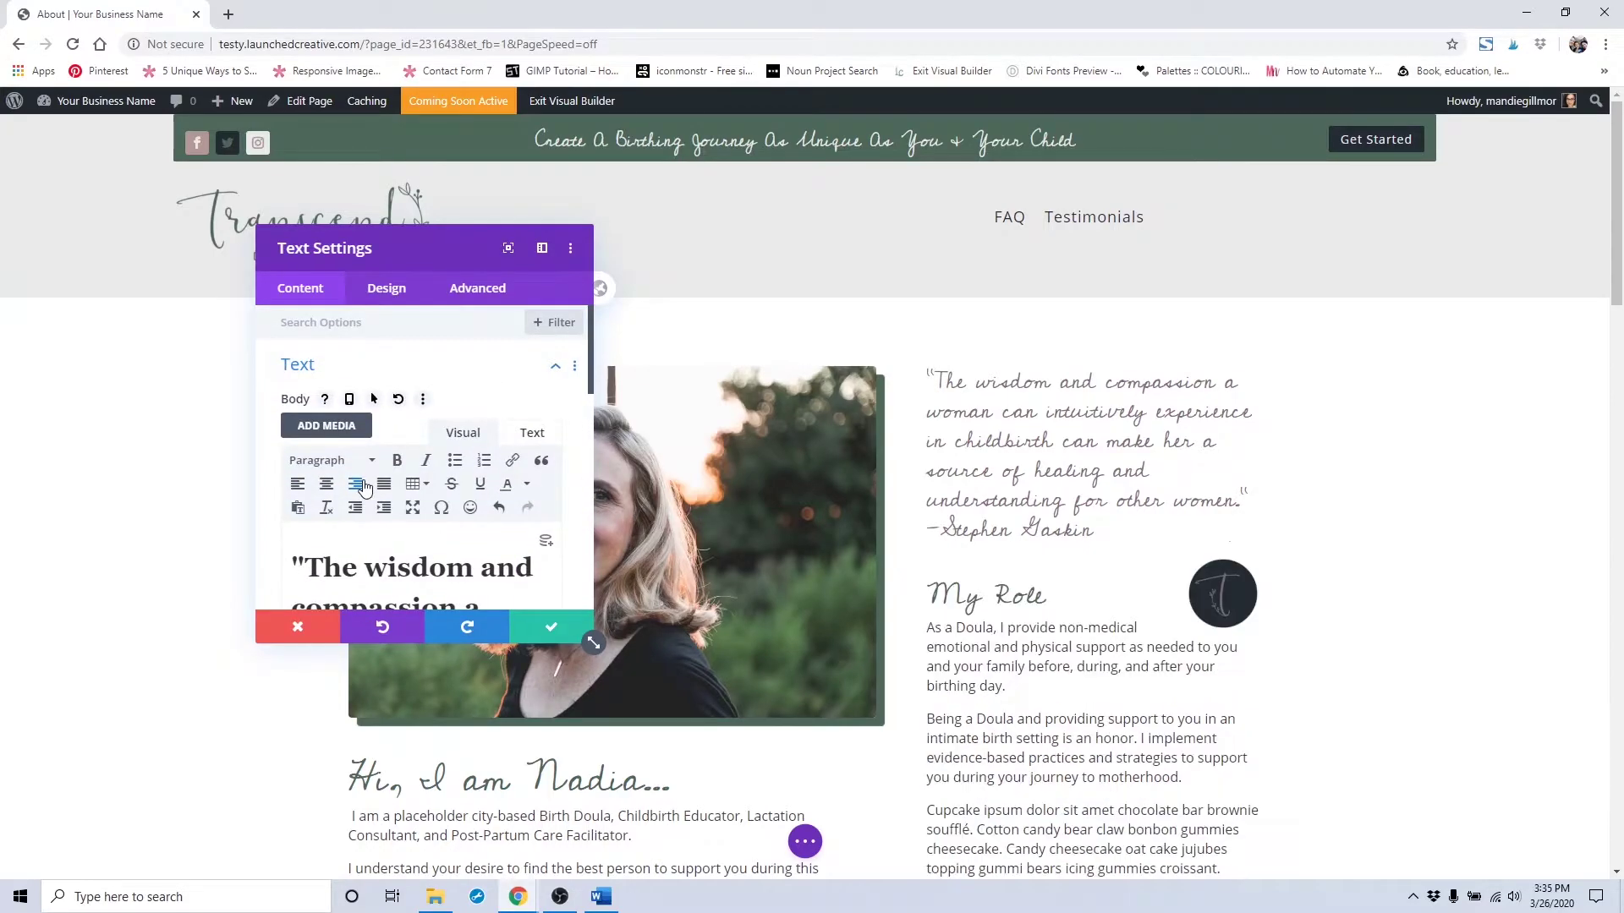
pyautogui.scroll(-5, 363, 493)
pyautogui.scroll(4, 369, 423)
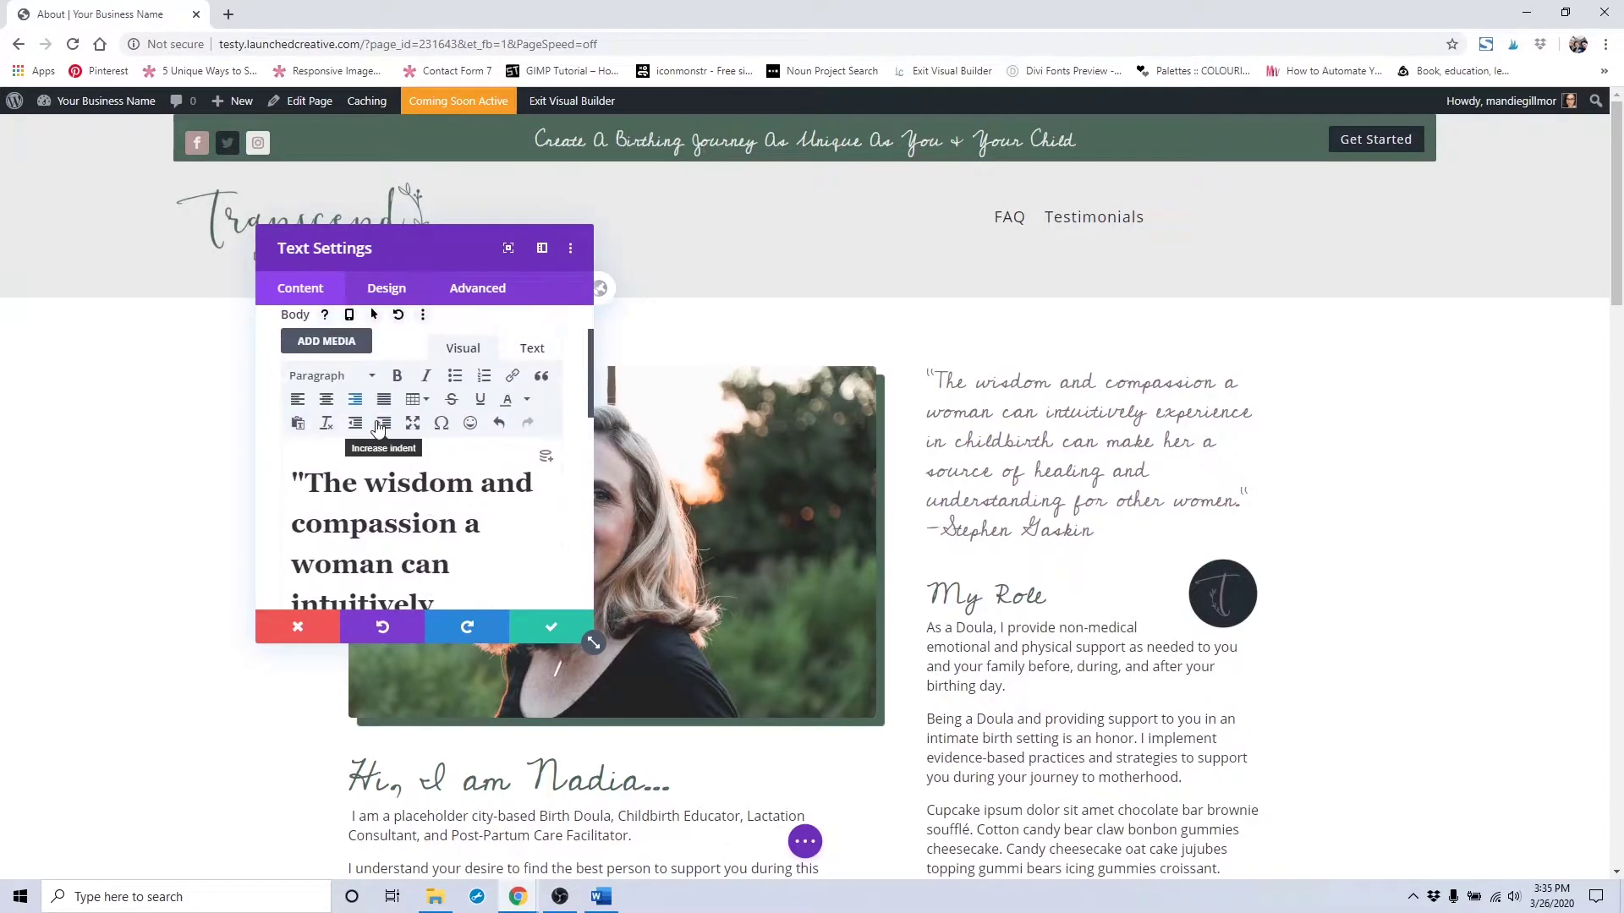
pyautogui.scroll(-5, 370, 423)
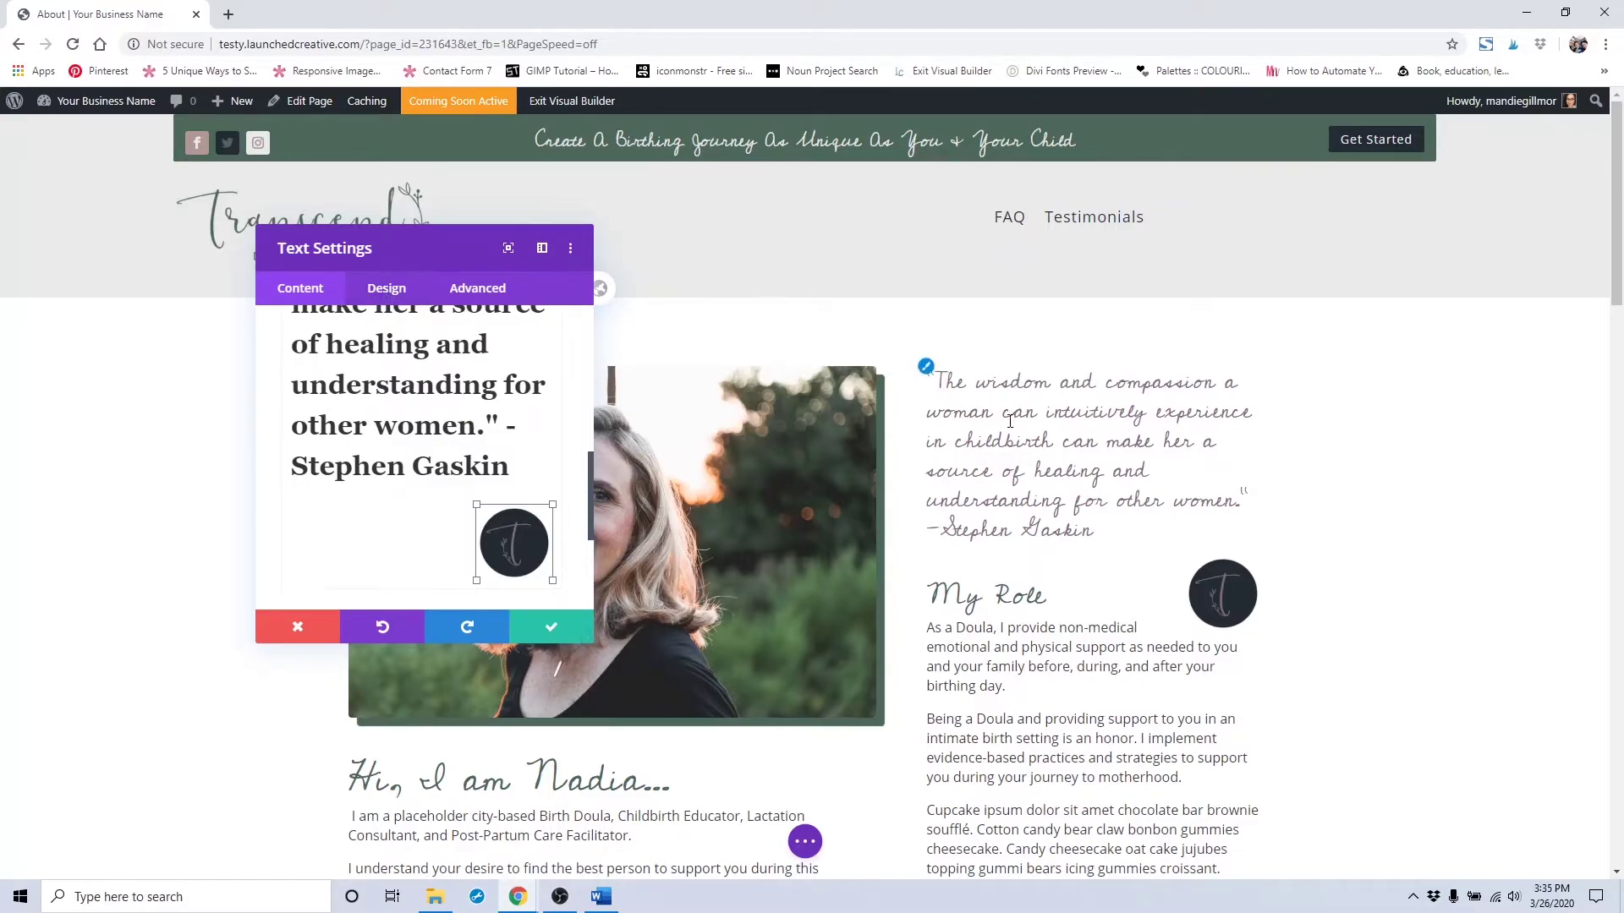
# Step: In the Design tab, set the quote's Heading Text Color to green, then blue
pyautogui.click(401, 301)
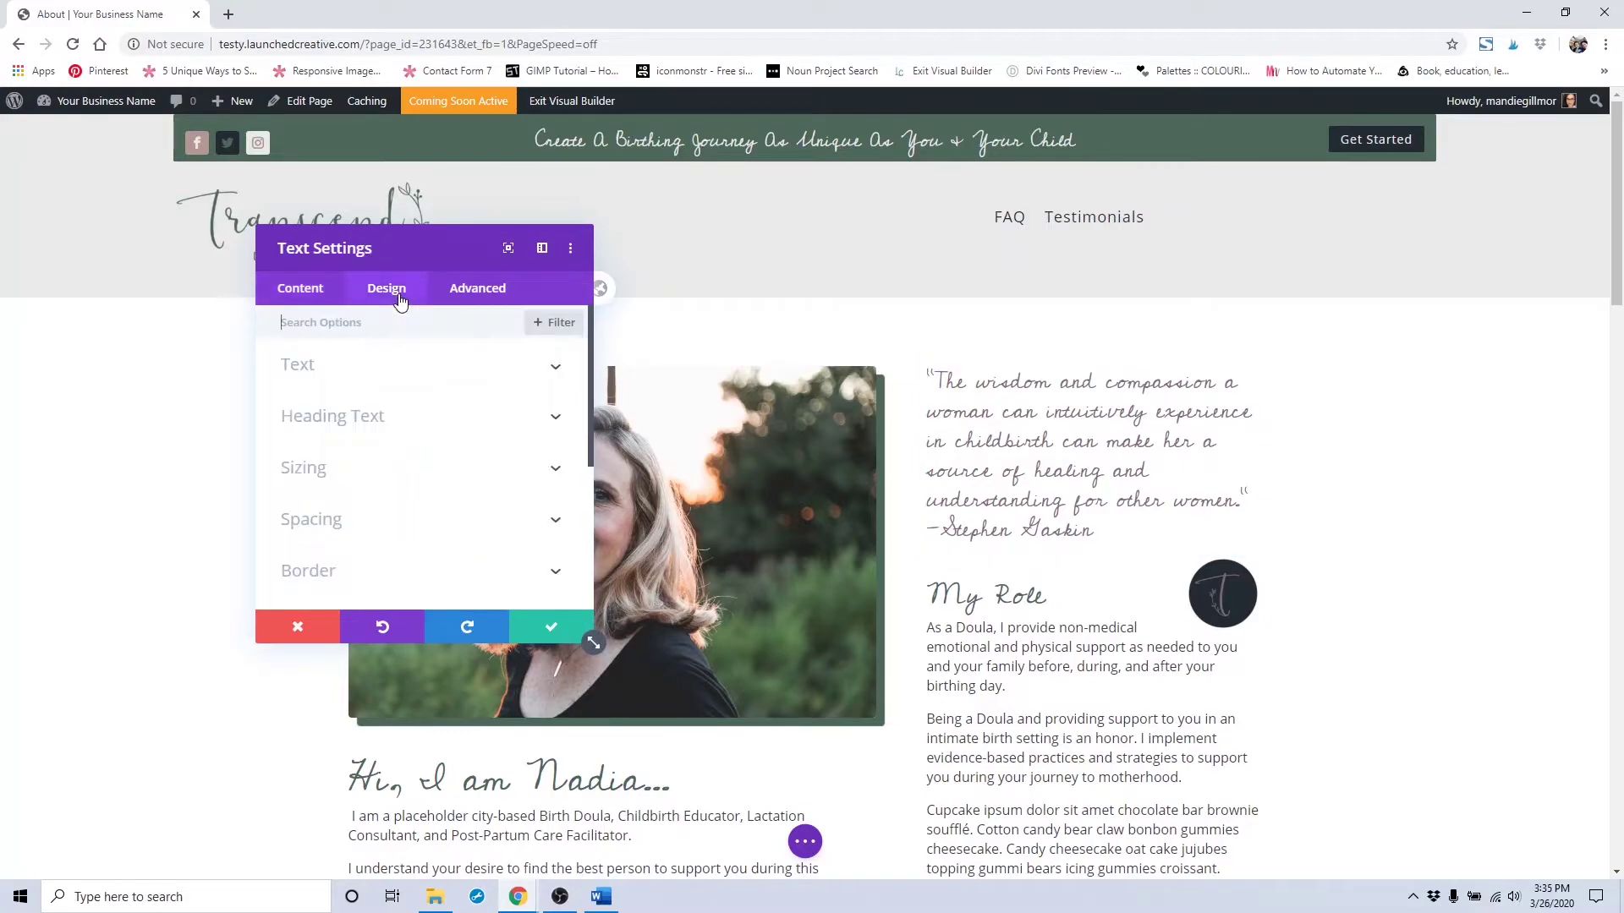
pyautogui.click(409, 413)
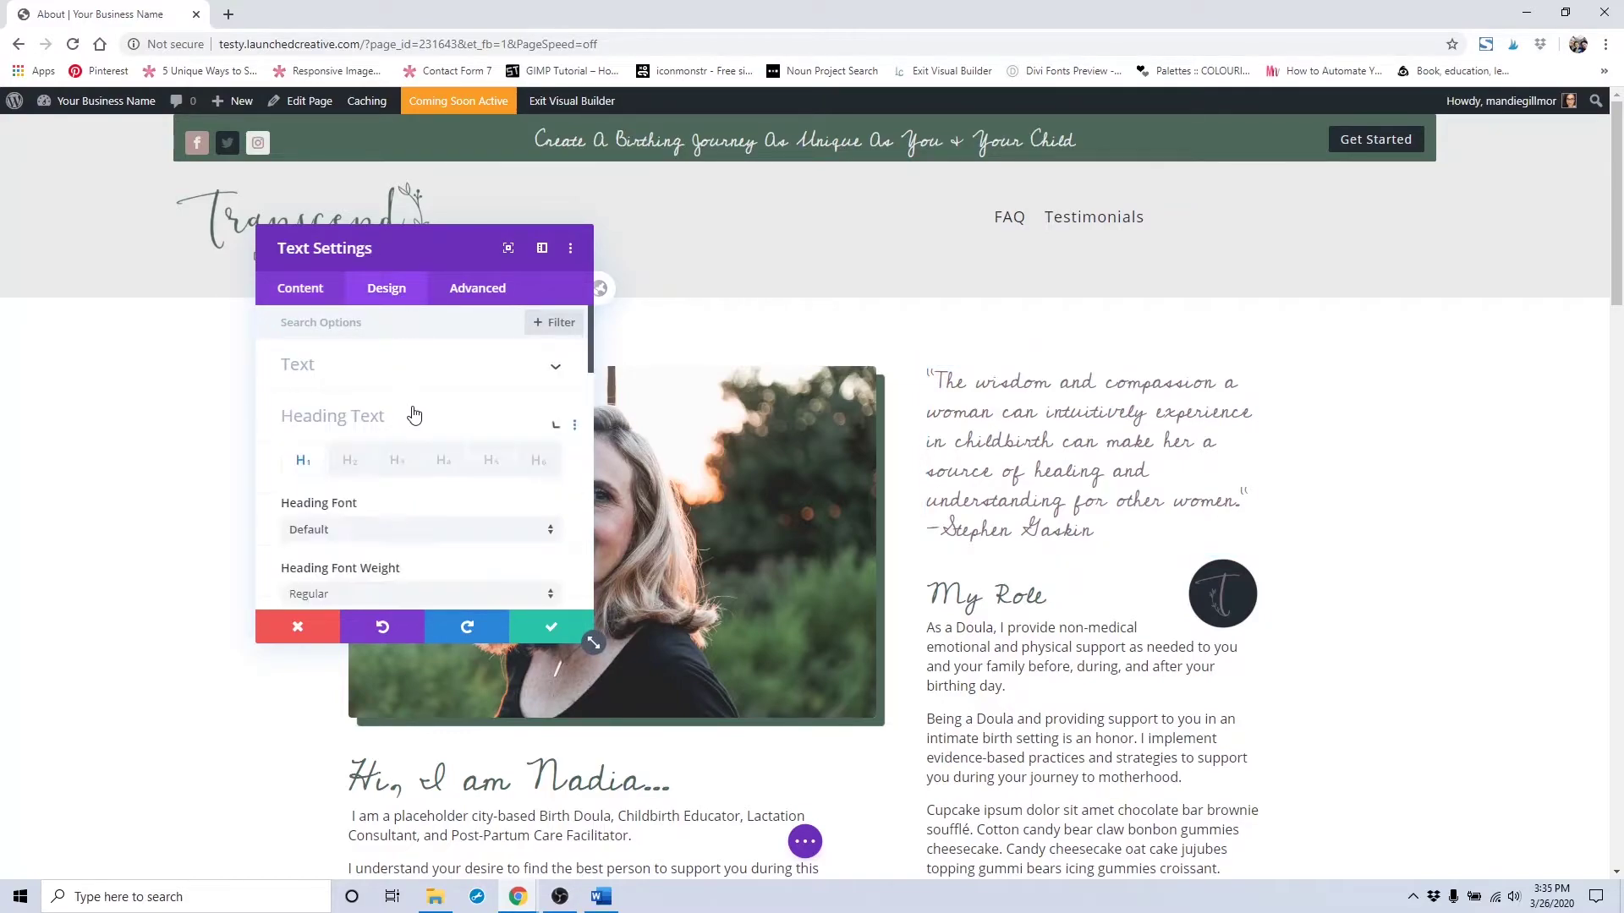
pyautogui.scroll(-3, 412, 411)
pyautogui.scroll(3, 411, 414)
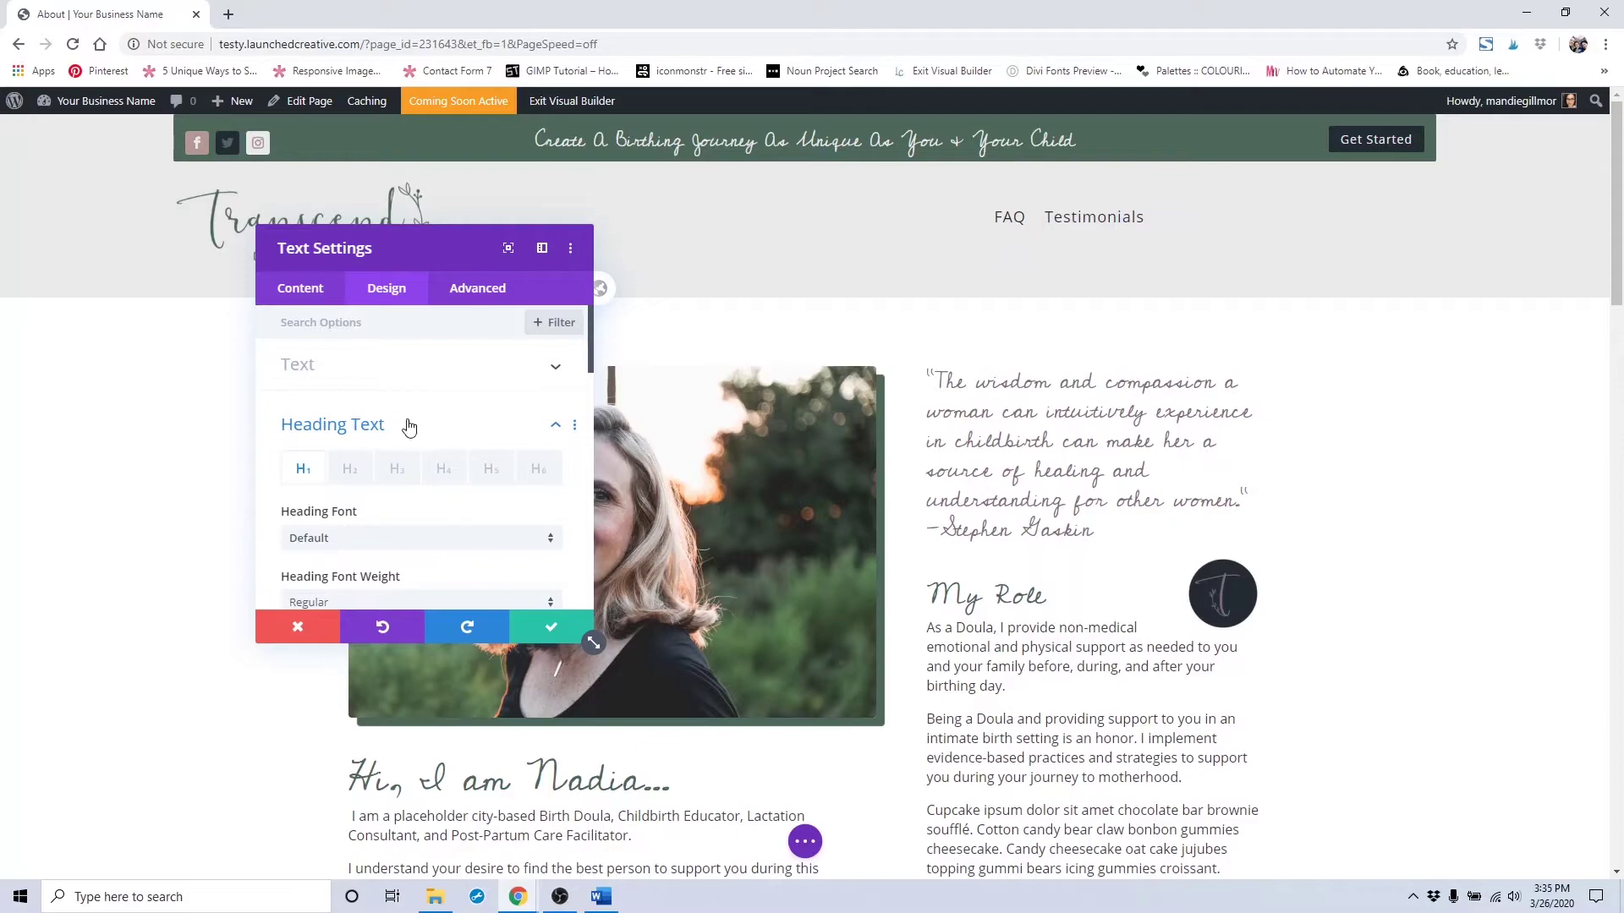
pyautogui.scroll(-3, 410, 419)
pyautogui.scroll(-1, 410, 424)
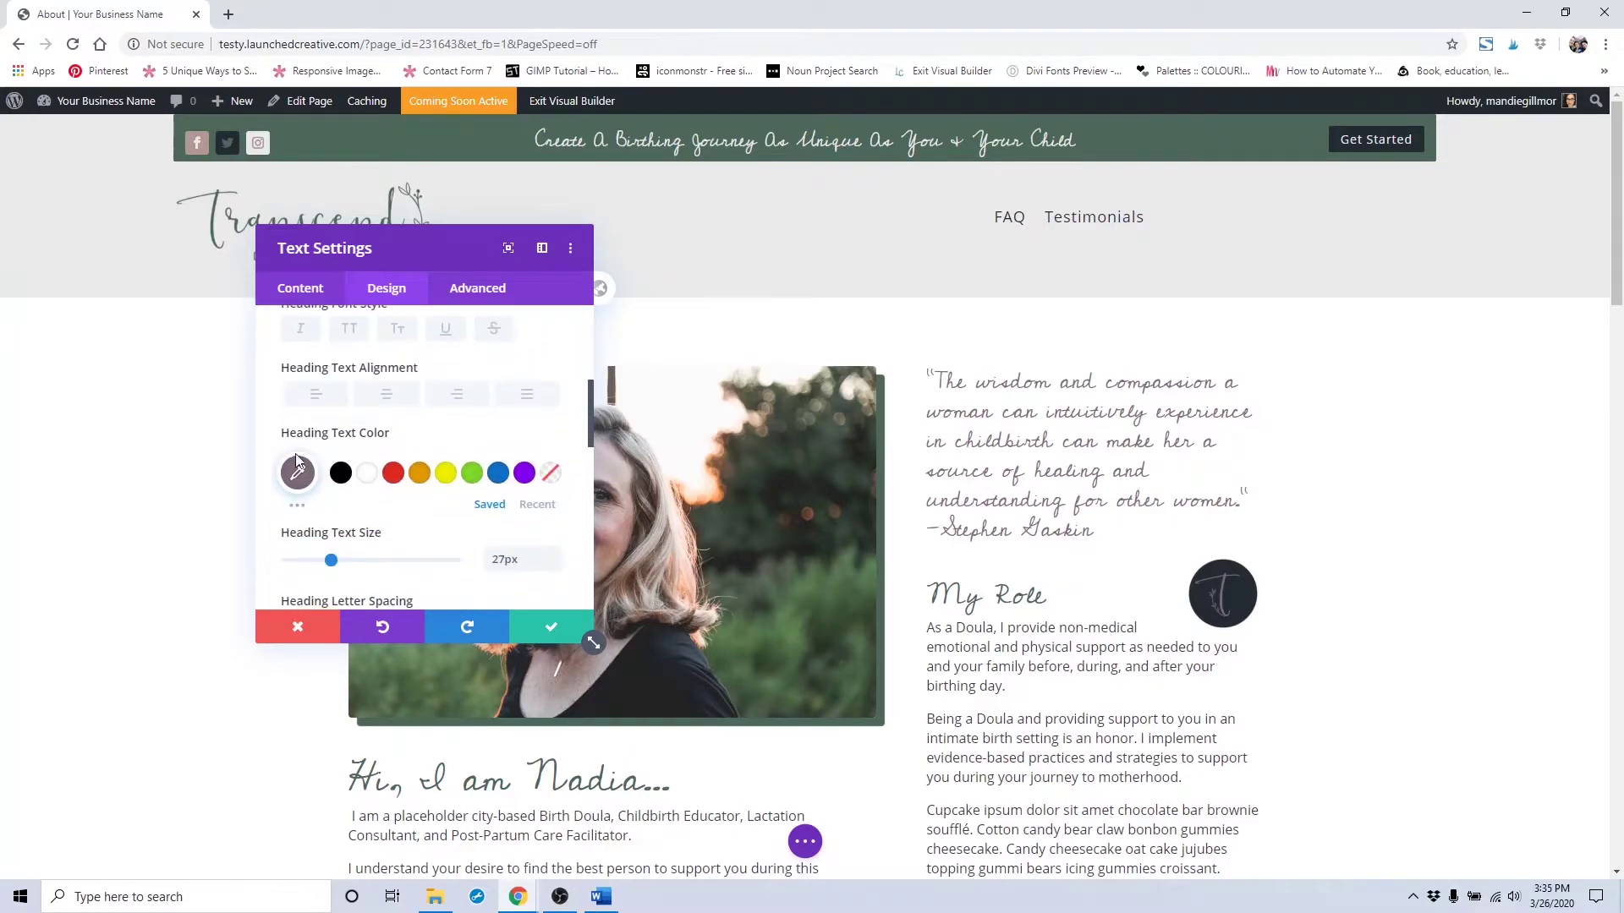
pyautogui.click(472, 474)
pyautogui.click(498, 473)
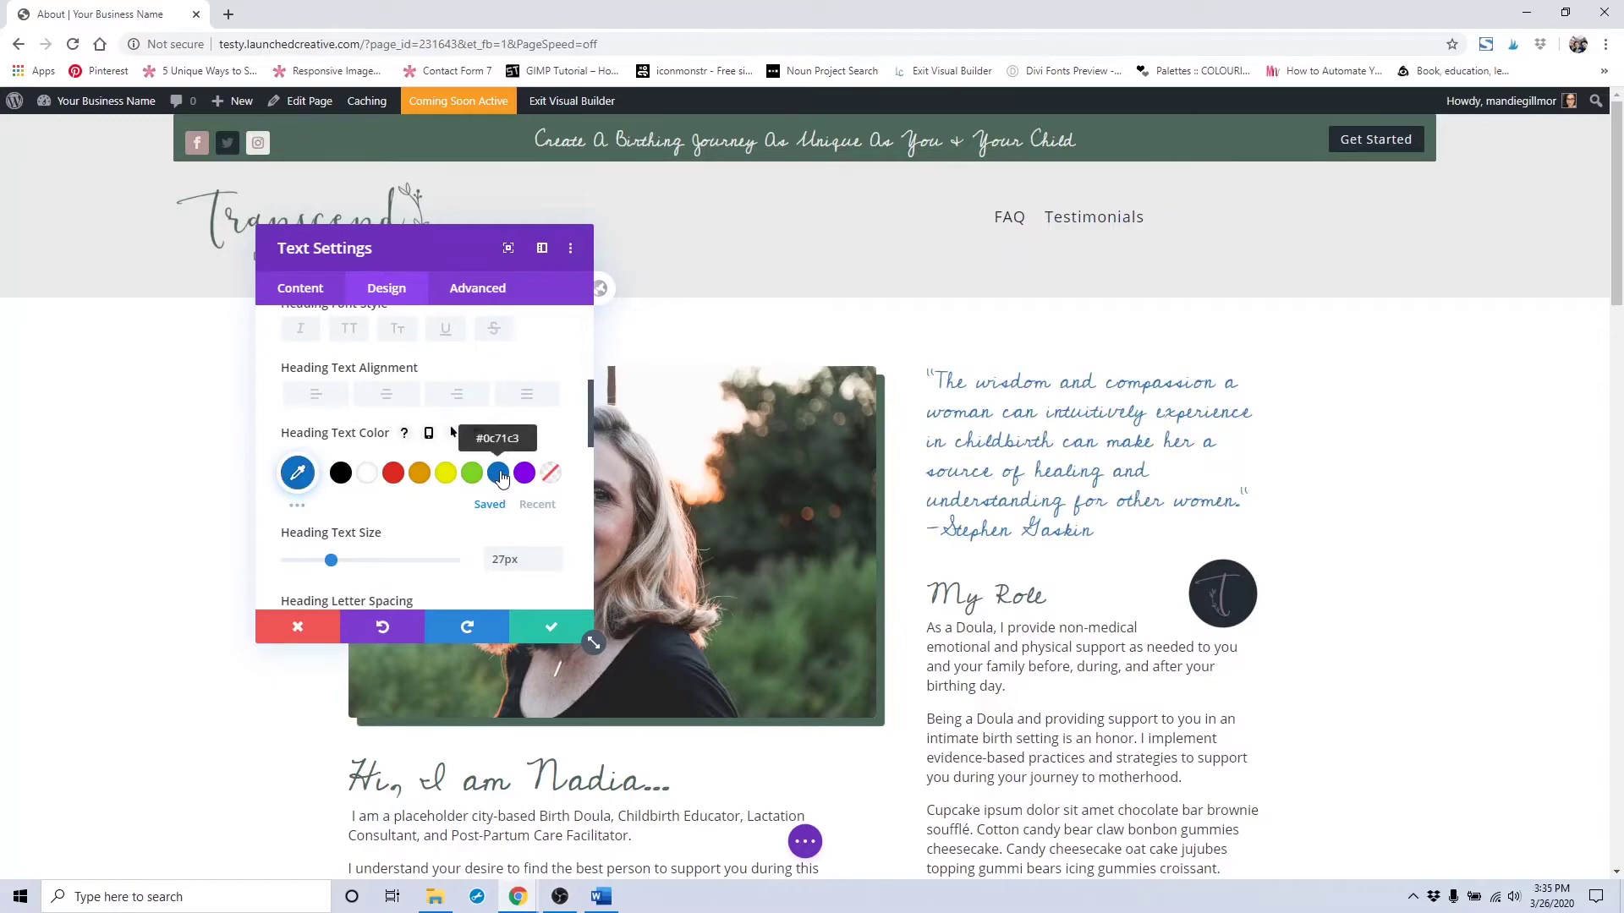
# Step: Apply Abril Fatface as the heading font, then discard all quote changes
pyautogui.scroll(2, 498, 477)
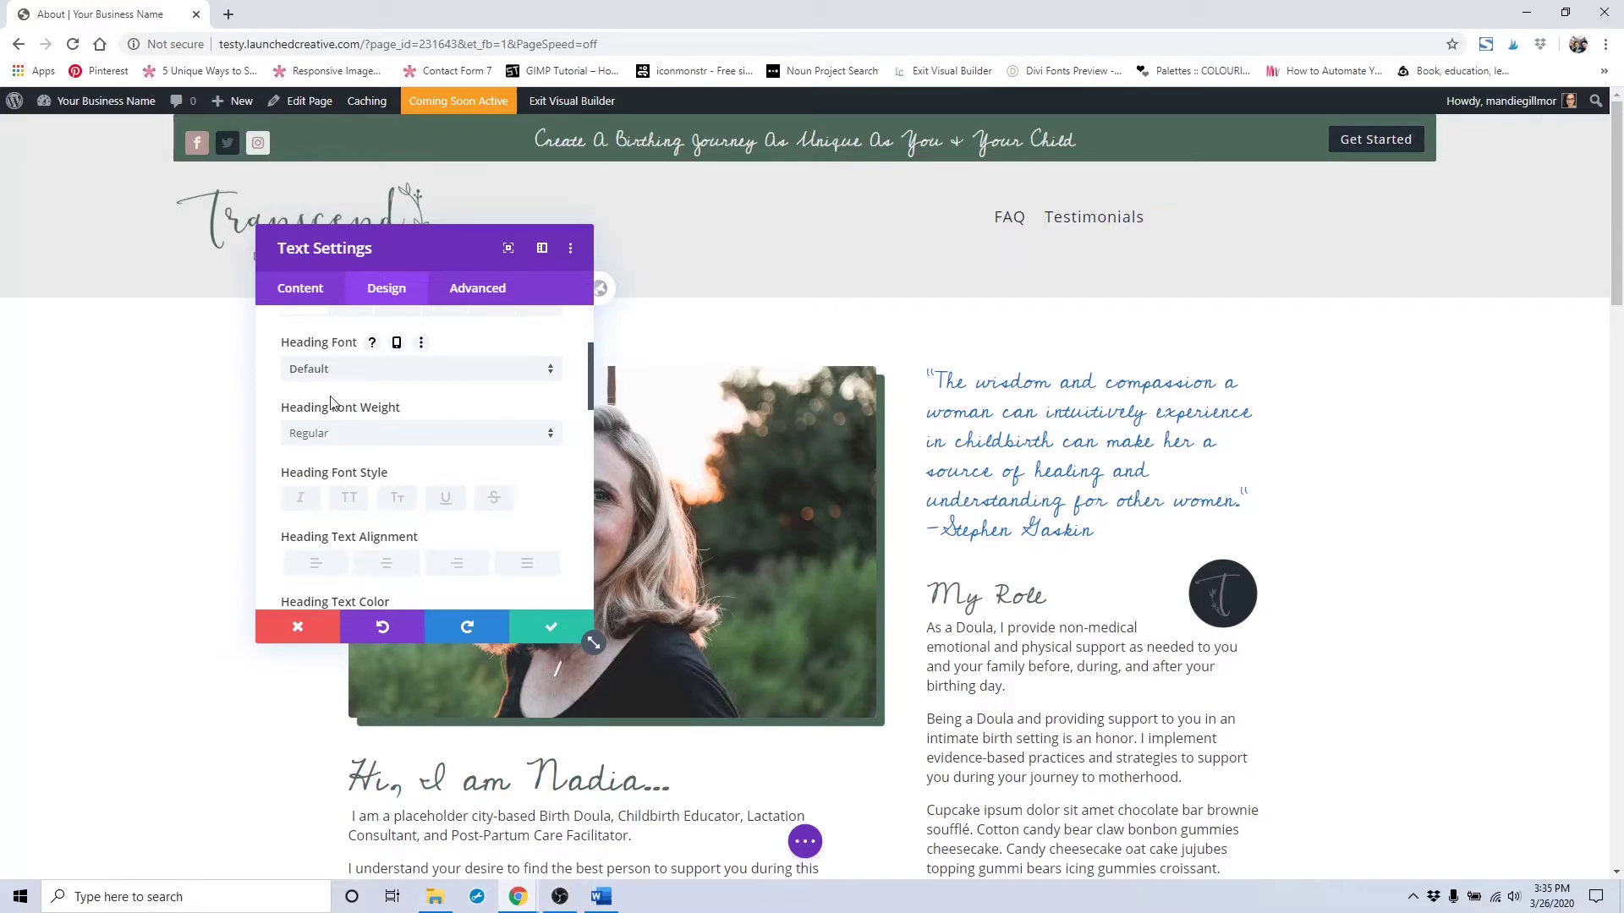
pyautogui.click(523, 375)
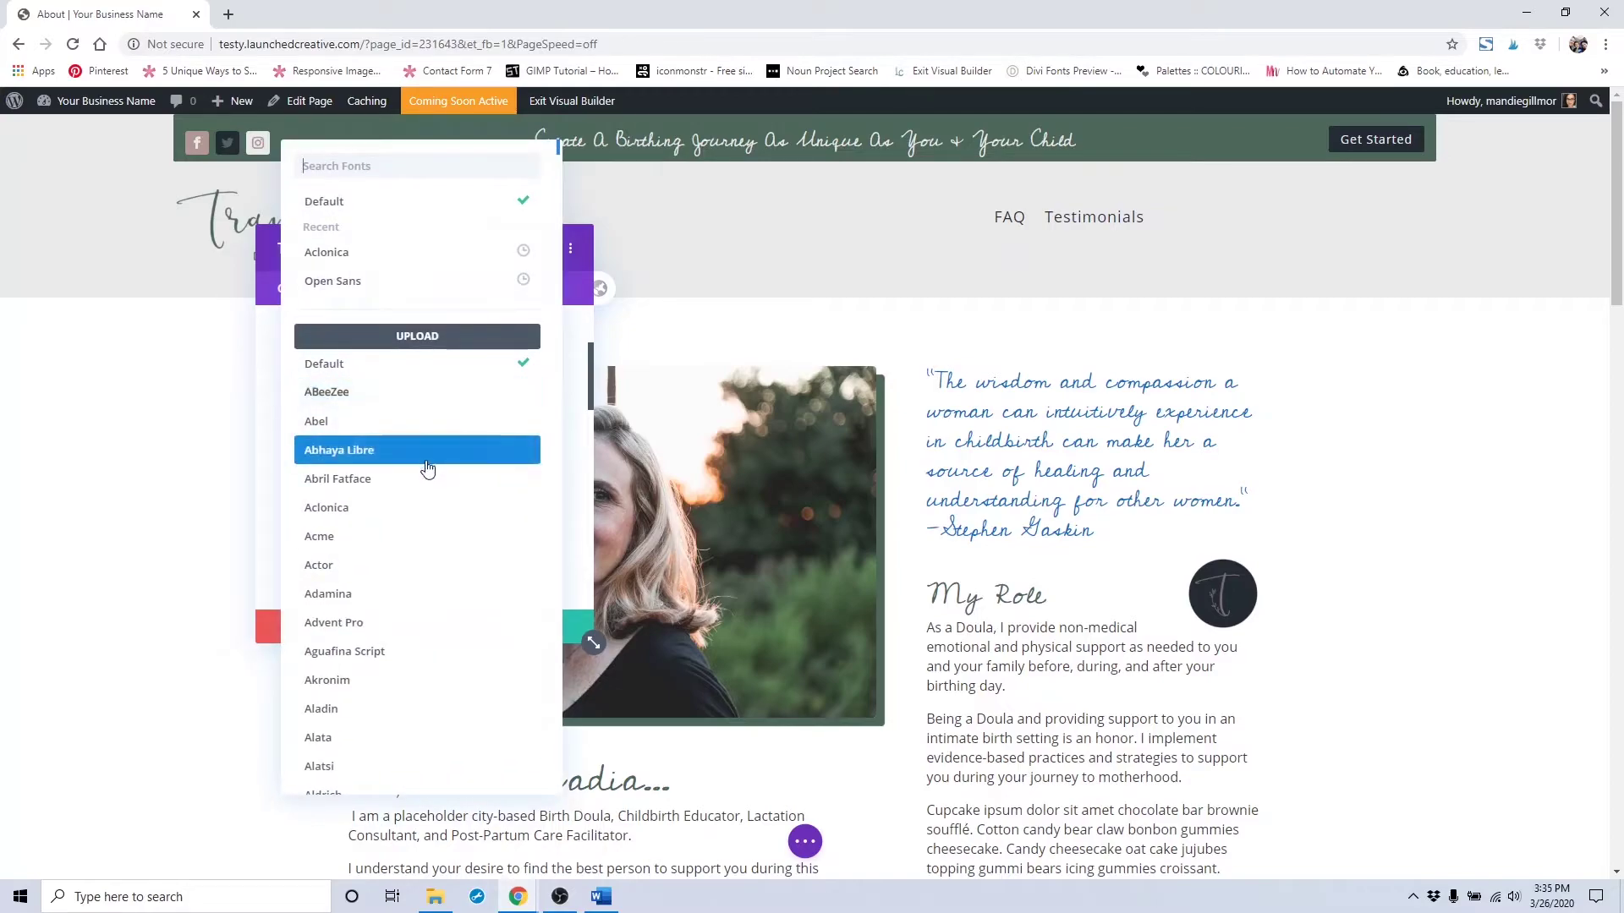
pyautogui.click(428, 478)
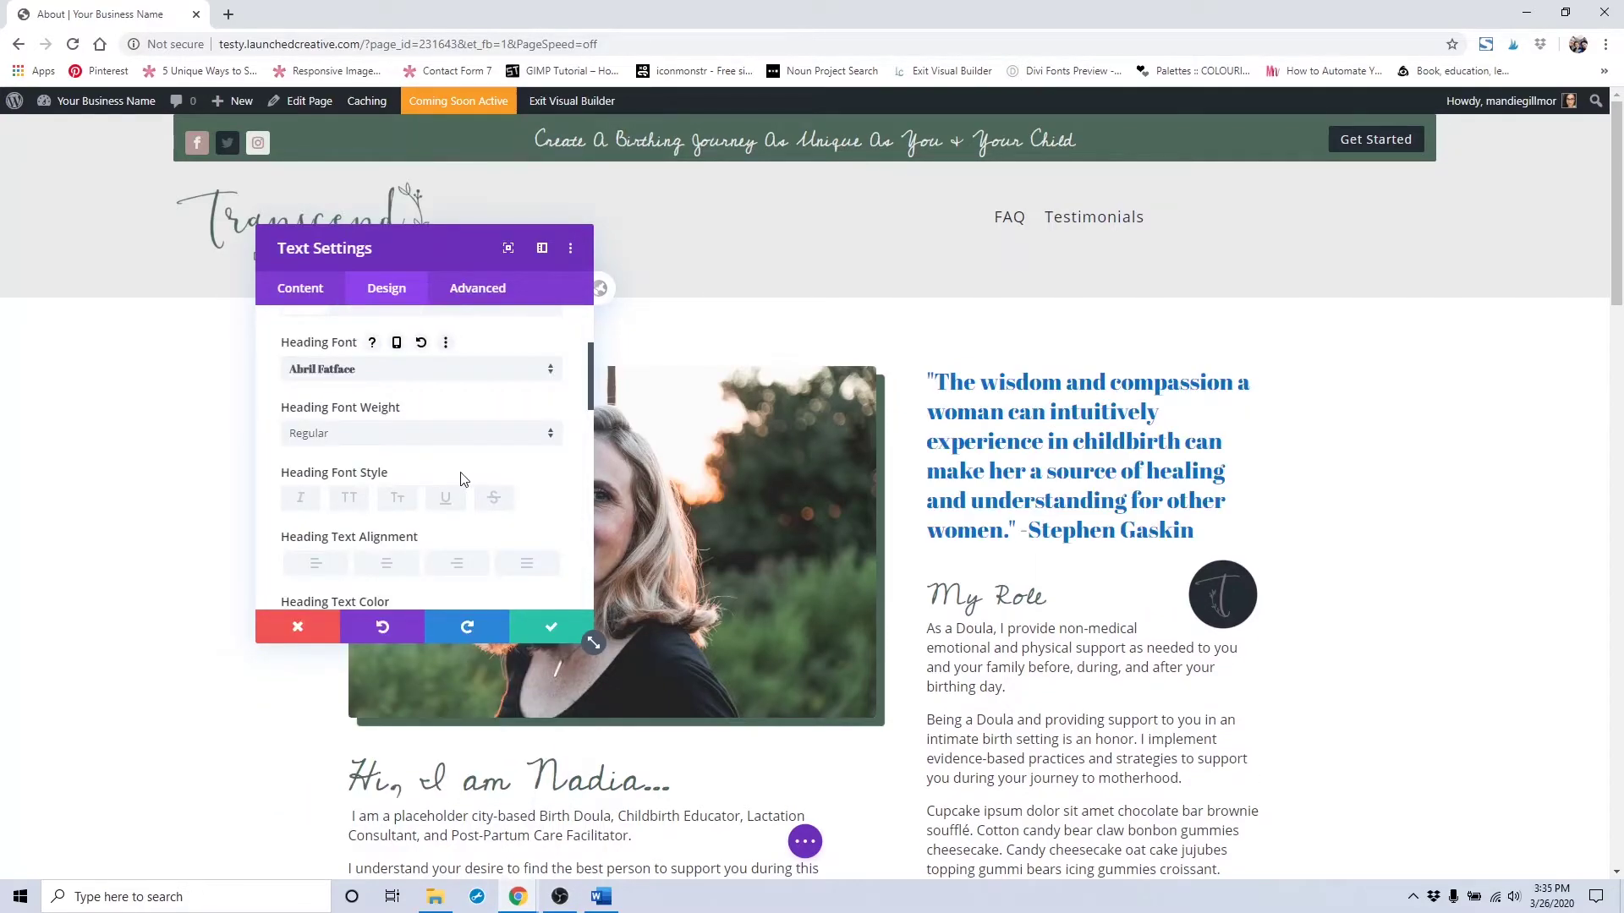
pyautogui.click(314, 624)
pyautogui.scroll(-3, 696, 497)
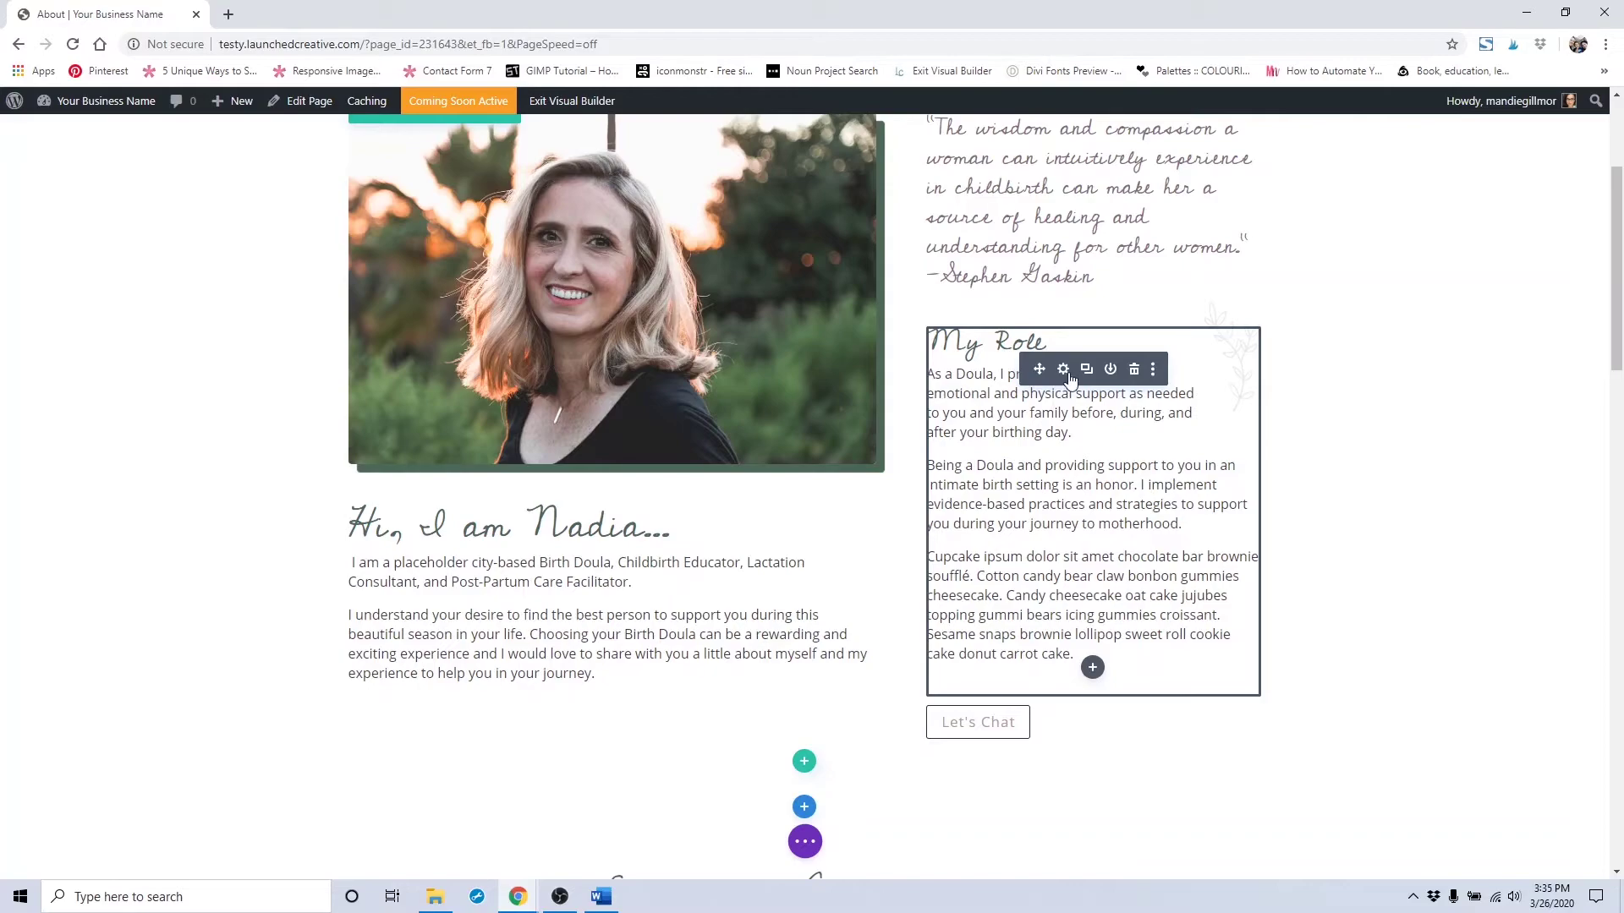
# Step: Select the Cupcake ipsum paragraph on the page, then open the My Role module settings
pyautogui.click(1065, 580)
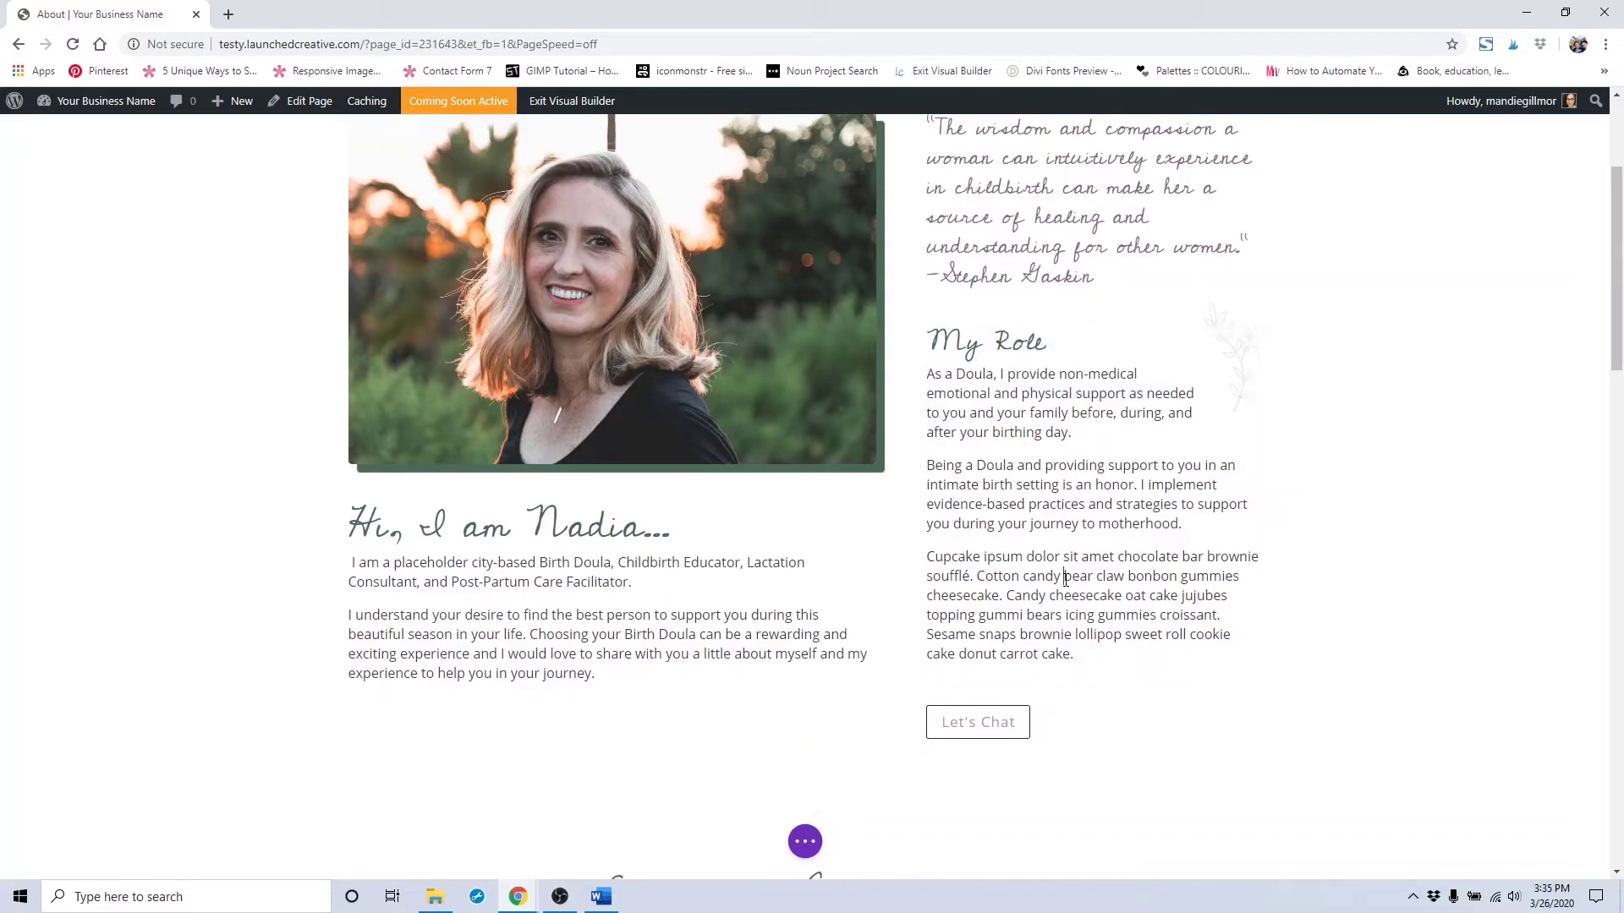
pyautogui.tripleClick(1065, 579)
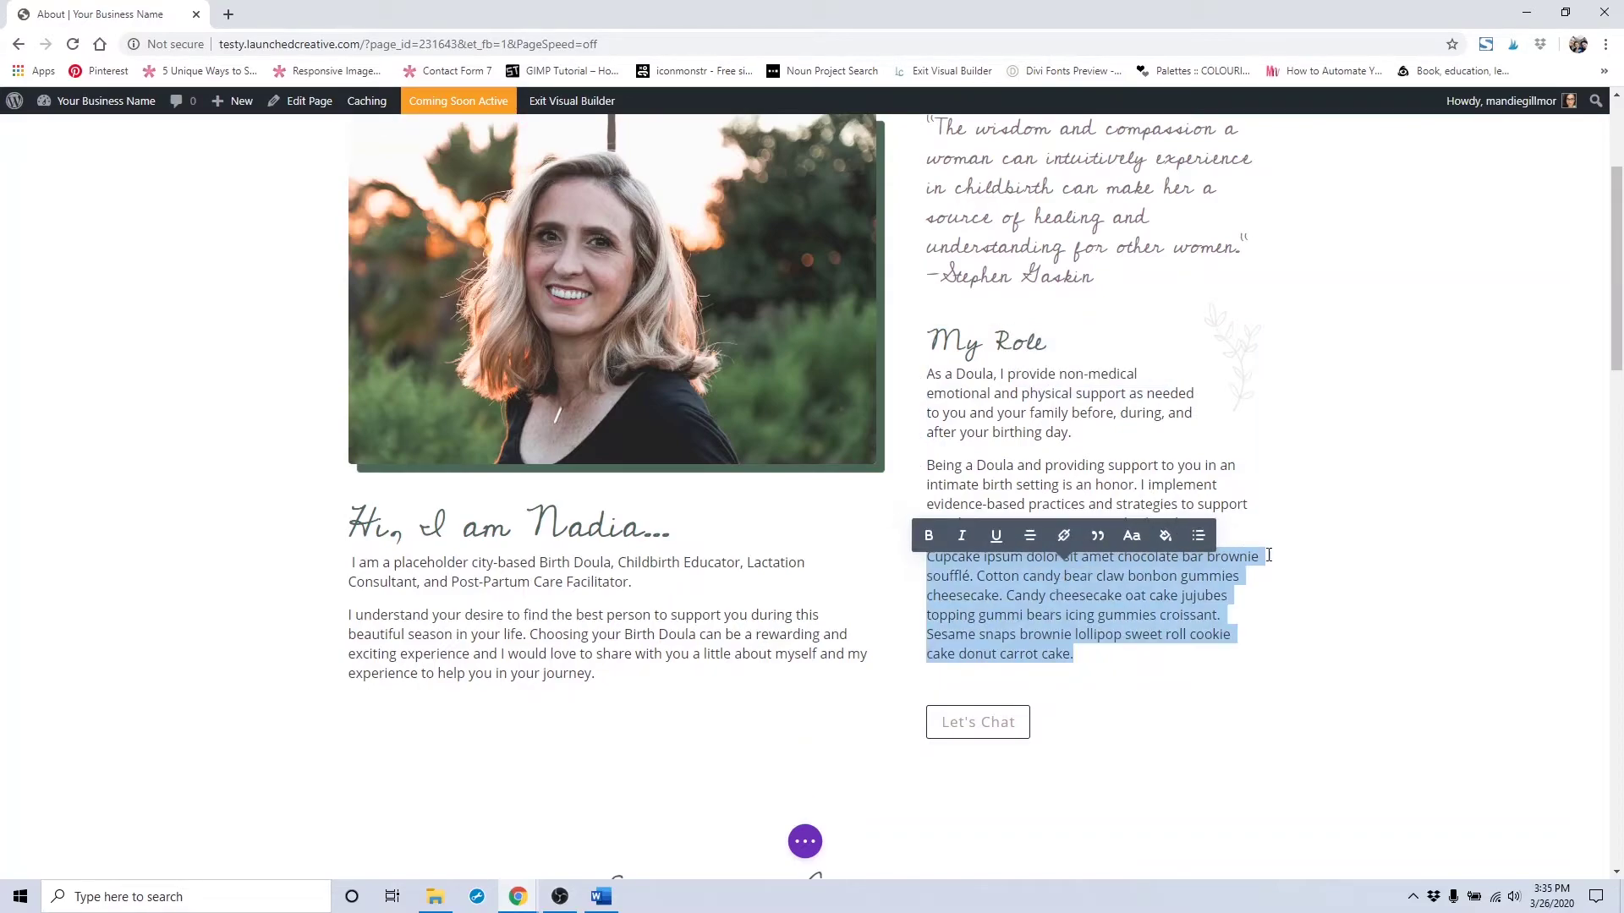
pyautogui.click(1406, 637)
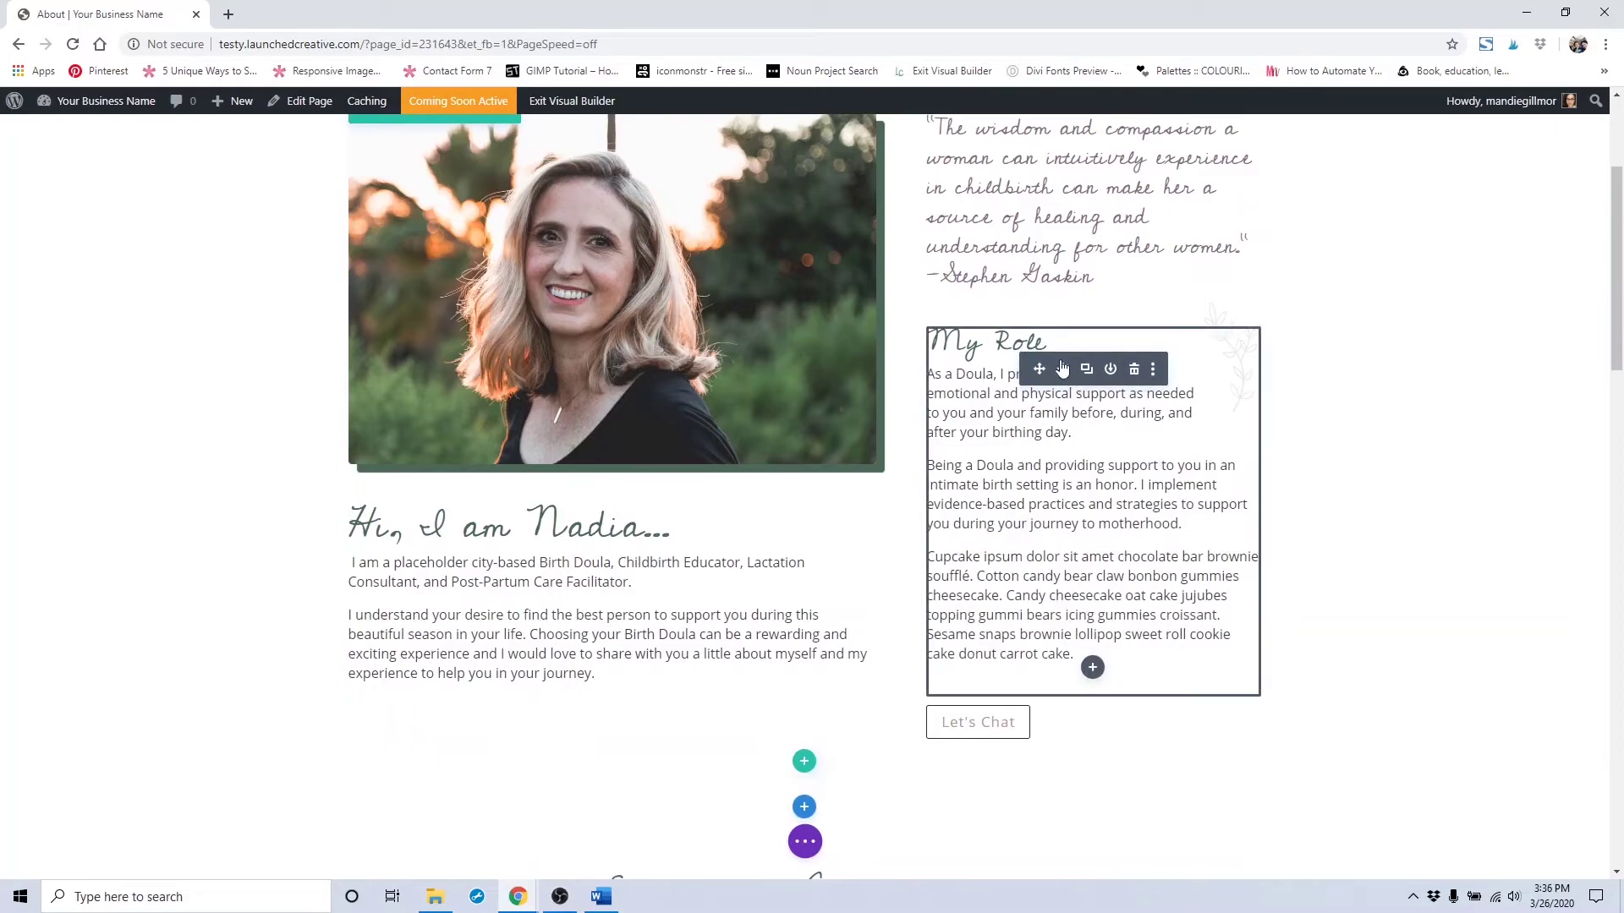
pyautogui.click(1062, 369)
pyautogui.scroll(-2, 392, 418)
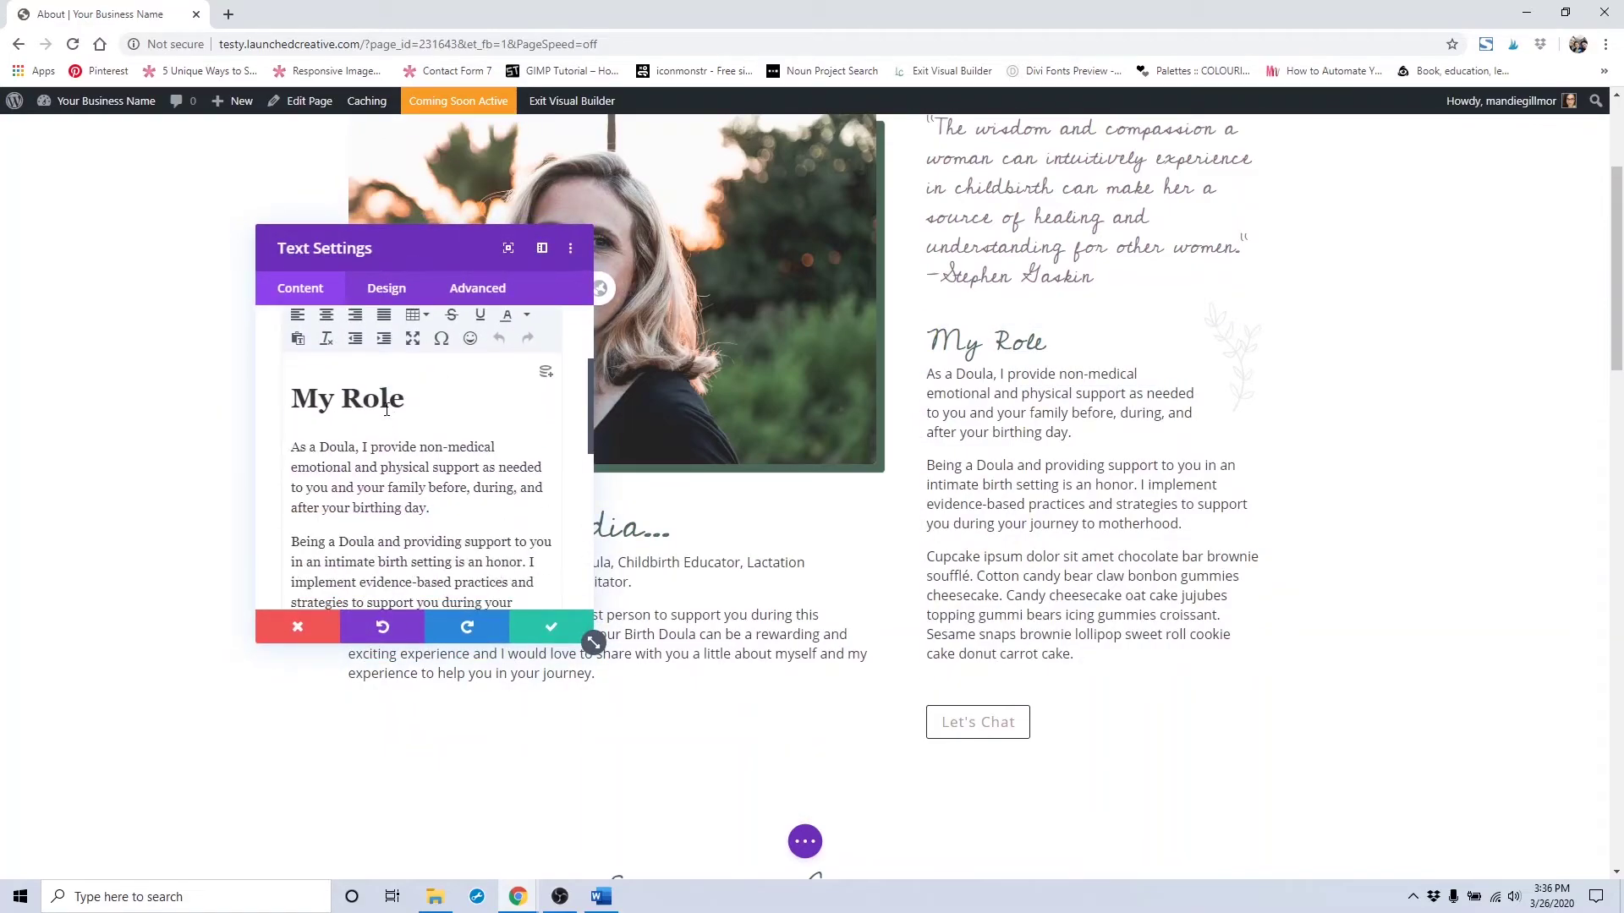
# Step: Try replacing the heading with 'Change This', then revert it back to My Role
pyautogui.tripleClick(387, 402)
pyautogui.press('BackSpace')
pyautogui.write('Change ThisAs a Doula, I')
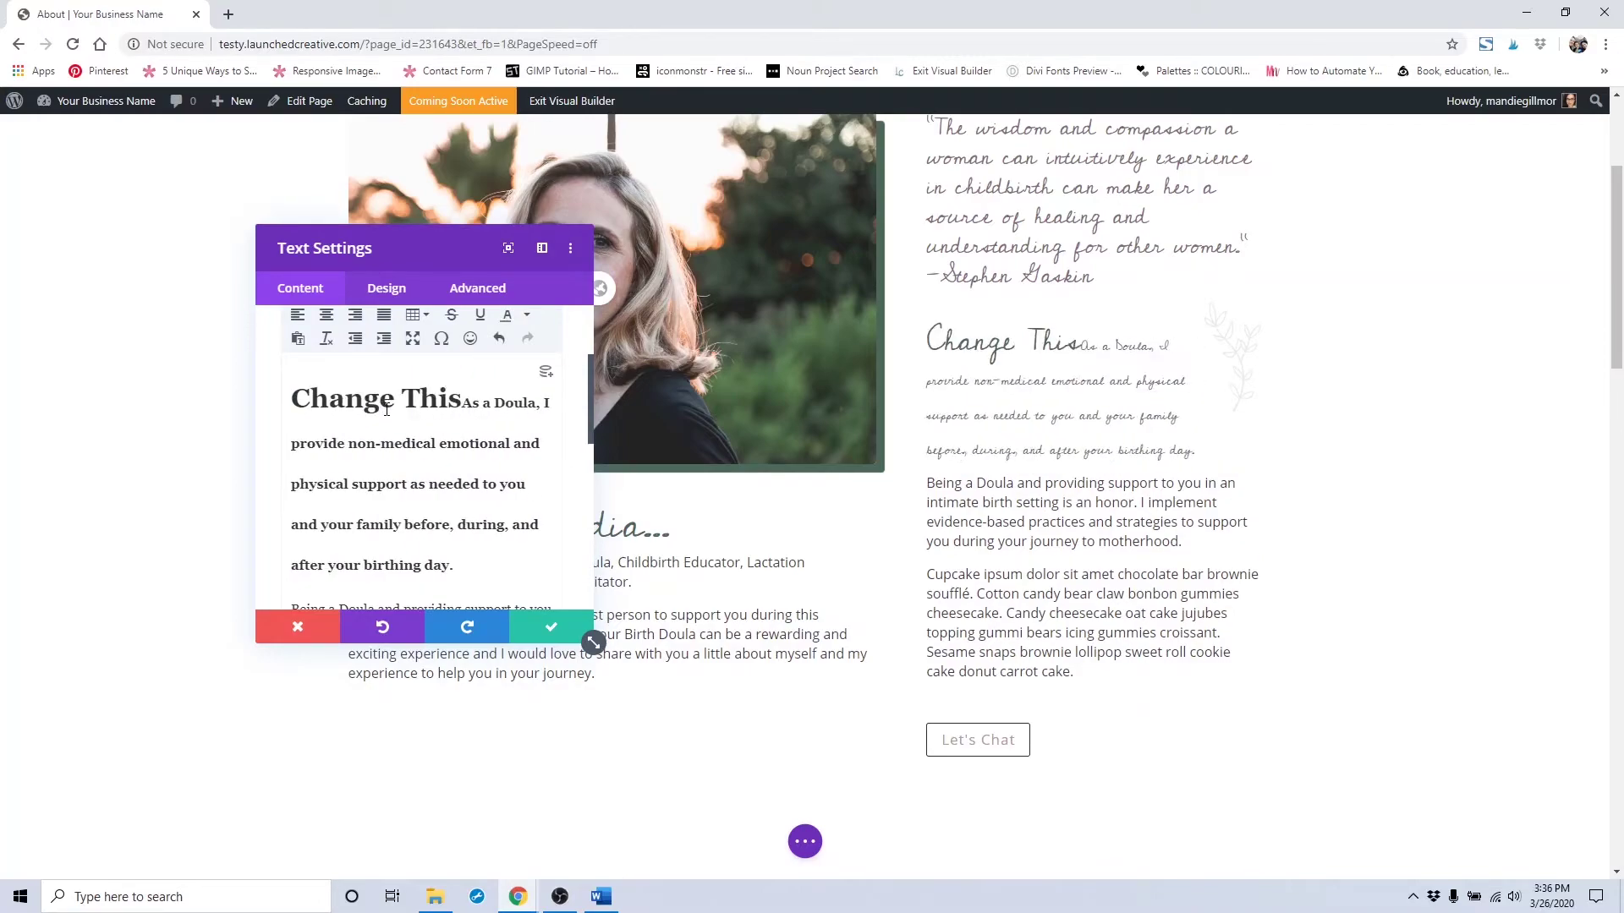
pyautogui.press('Return')
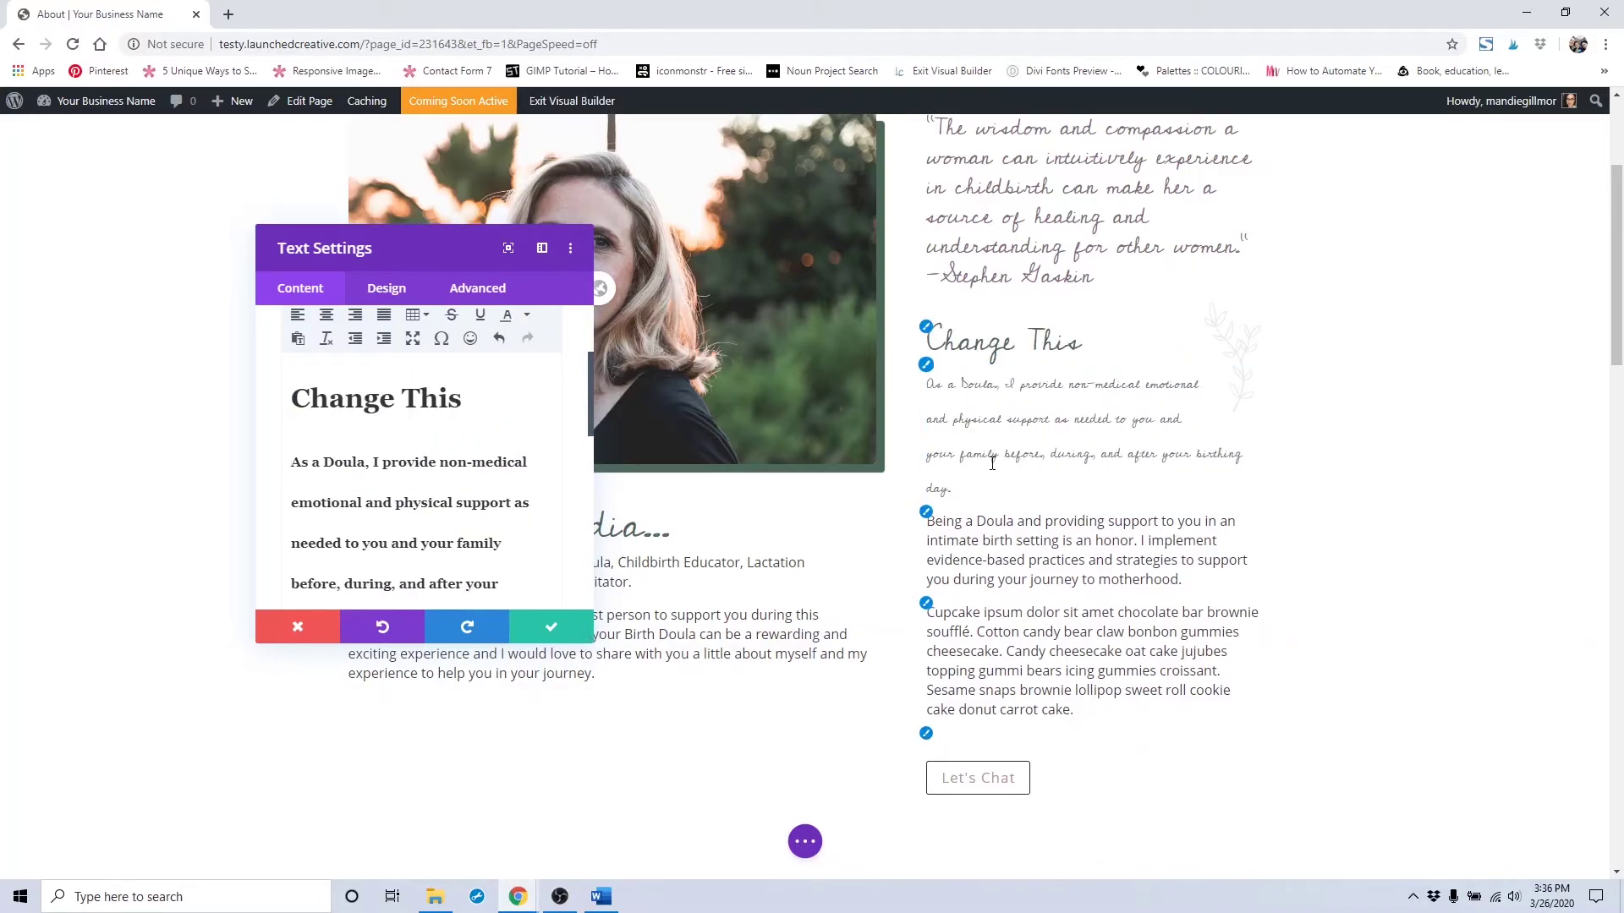
pyautogui.scroll(1, 992, 463)
pyautogui.scroll(1, 555, 497)
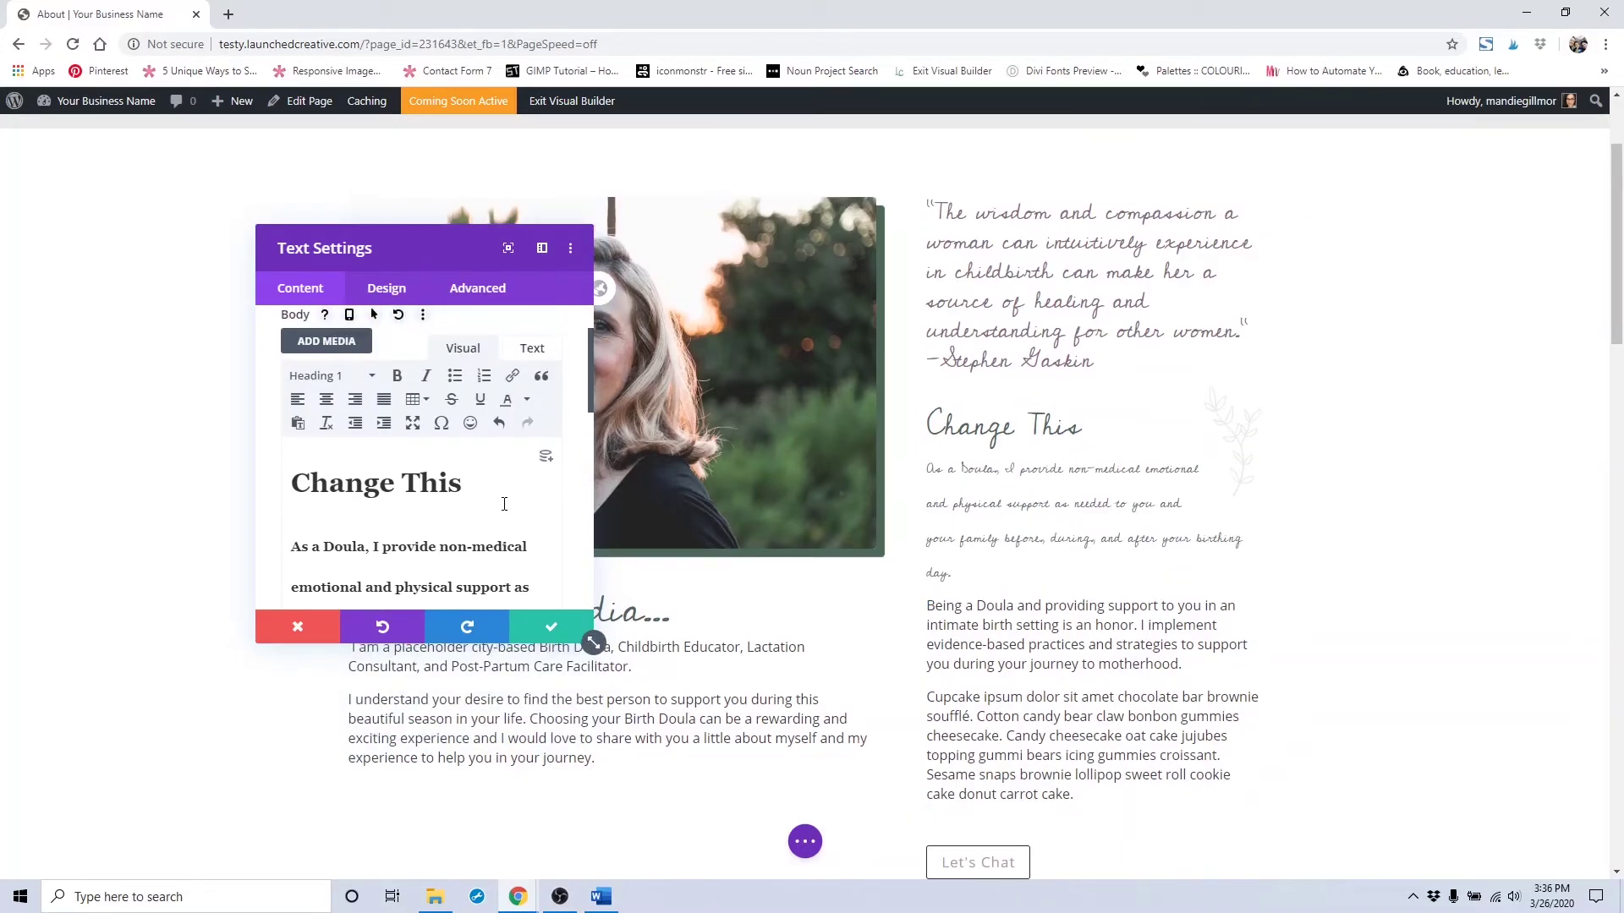
pyautogui.press('BackSpace')
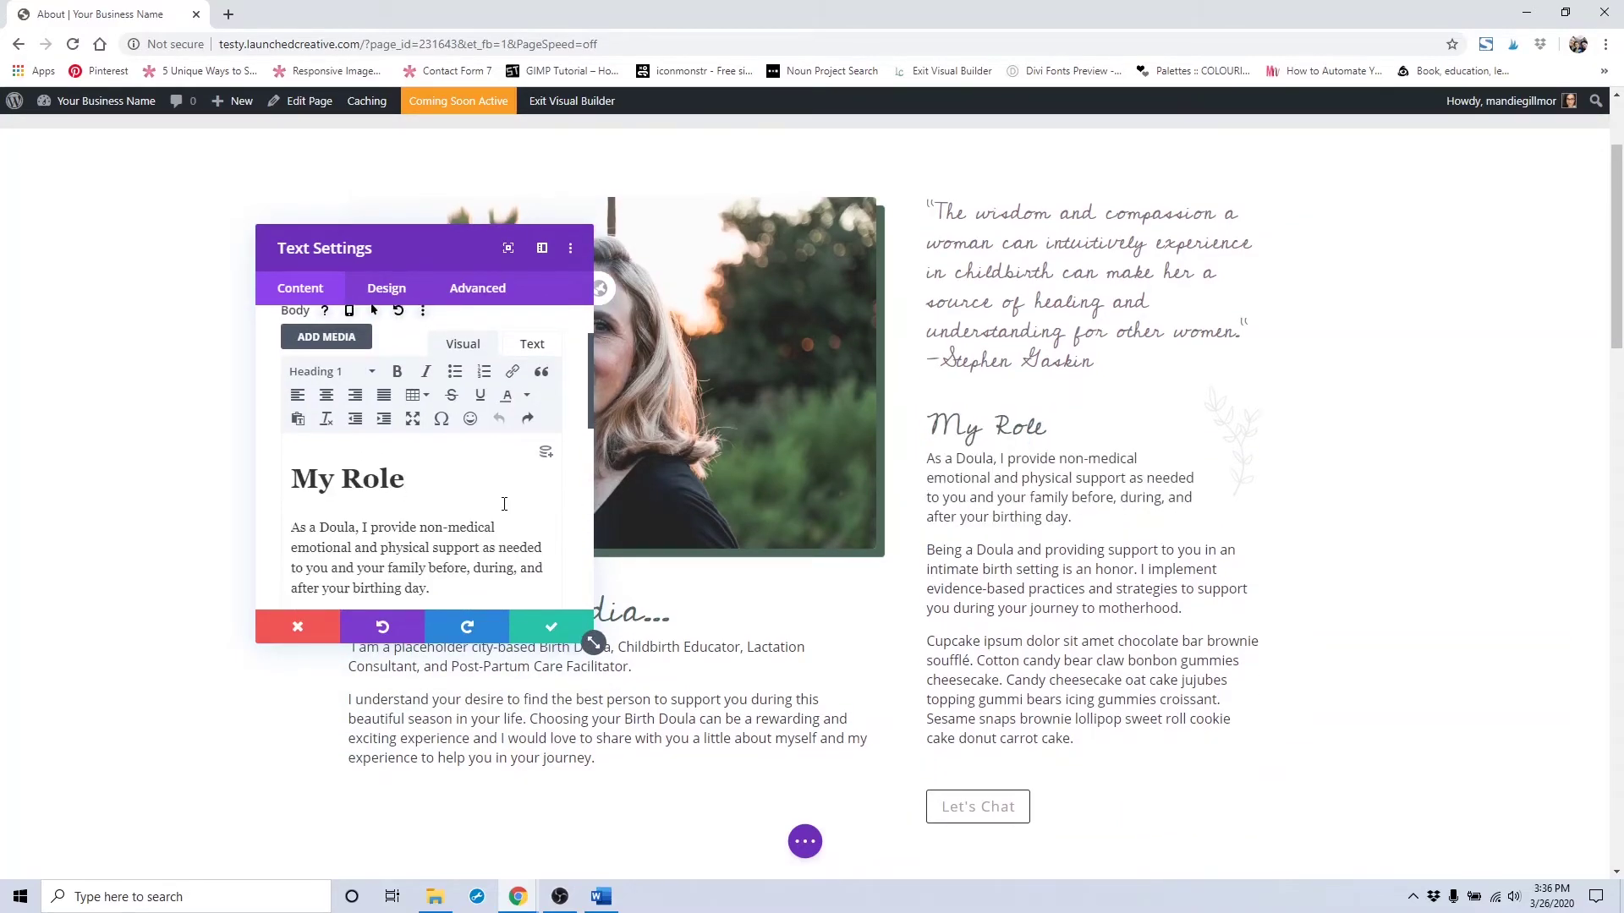
# Step: Replace the My Role heading text with 'Change Here' and save the module
pyautogui.scroll(-1, 394, 394)
pyautogui.moveTo(403, 394); pyautogui.dragTo(323, 393)
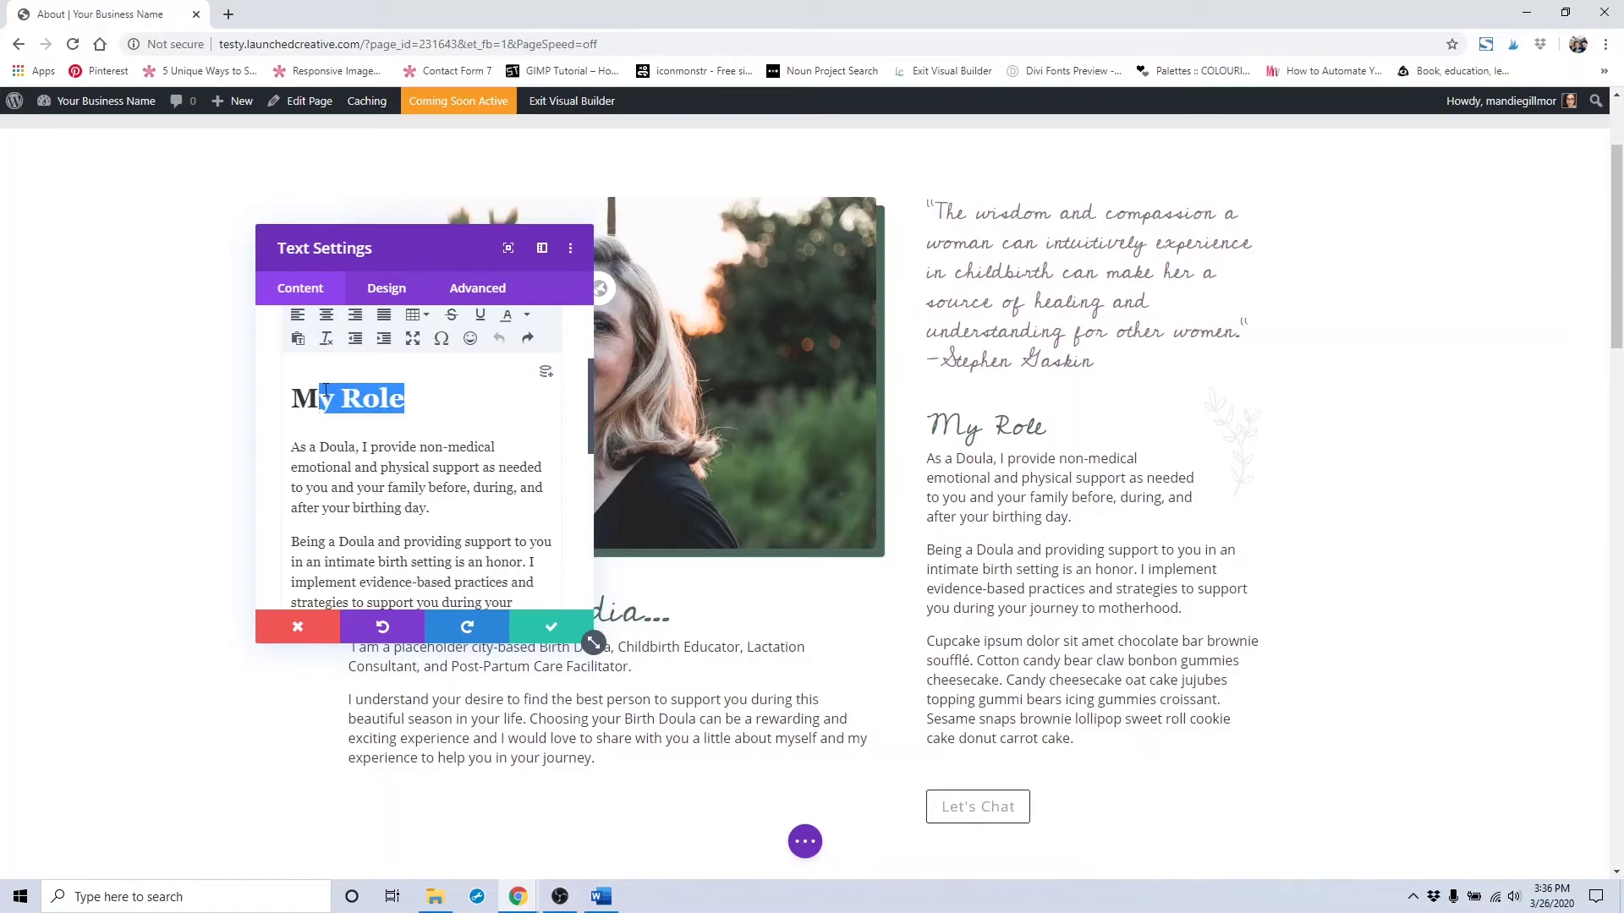
pyautogui.press('BackSpace')
pyautogui.press('BackSpace')
pyautogui.write('Change ')
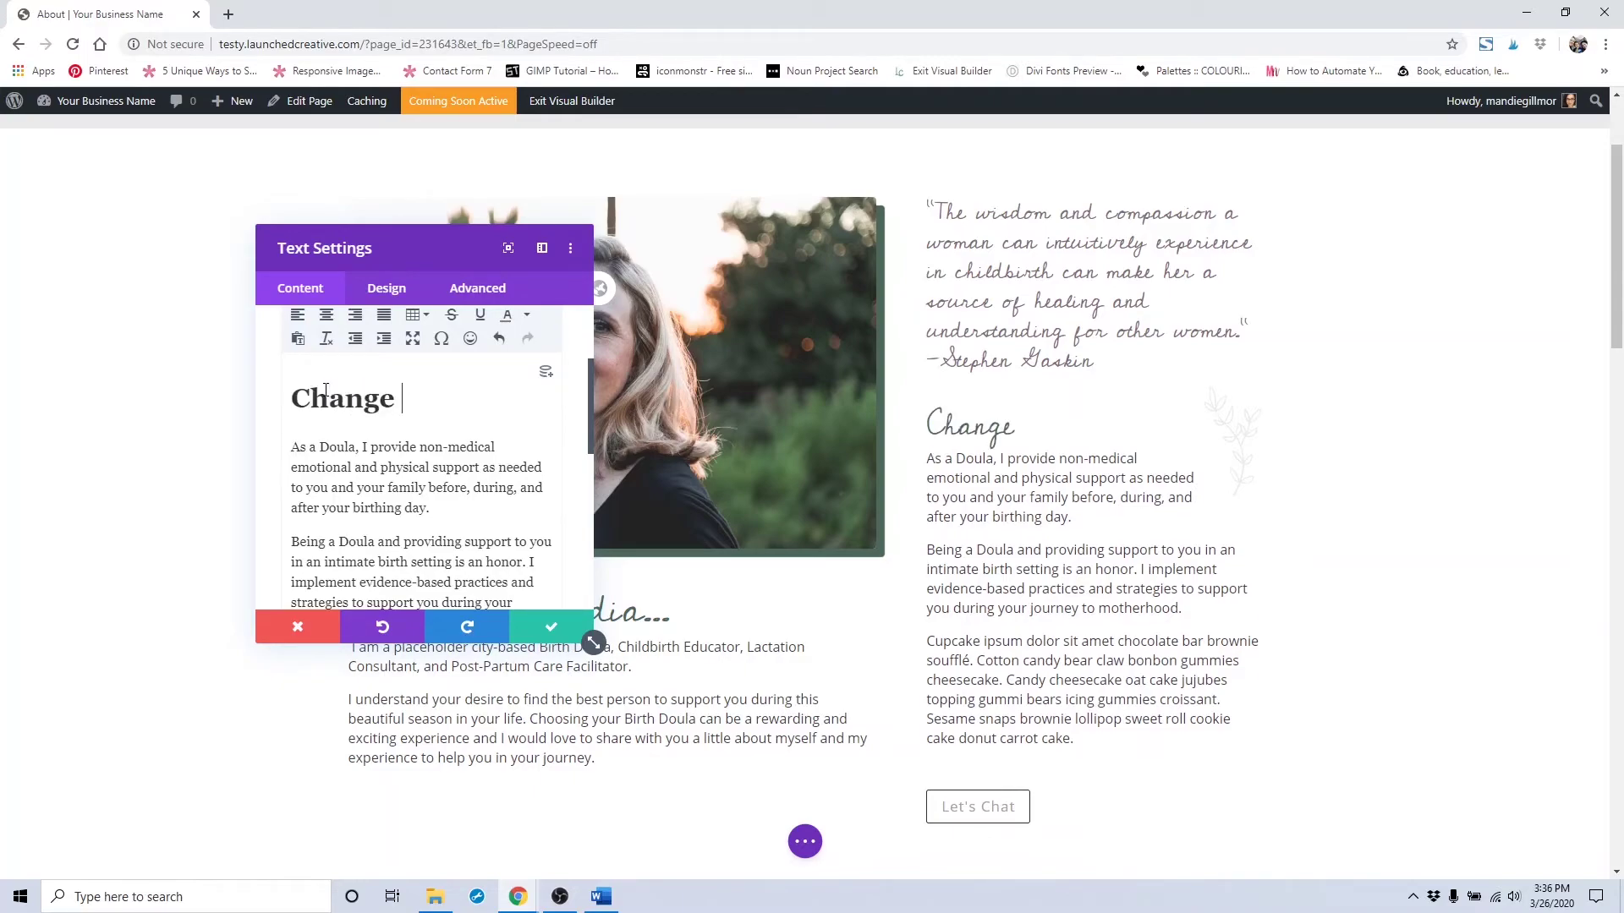
pyautogui.write('Here')
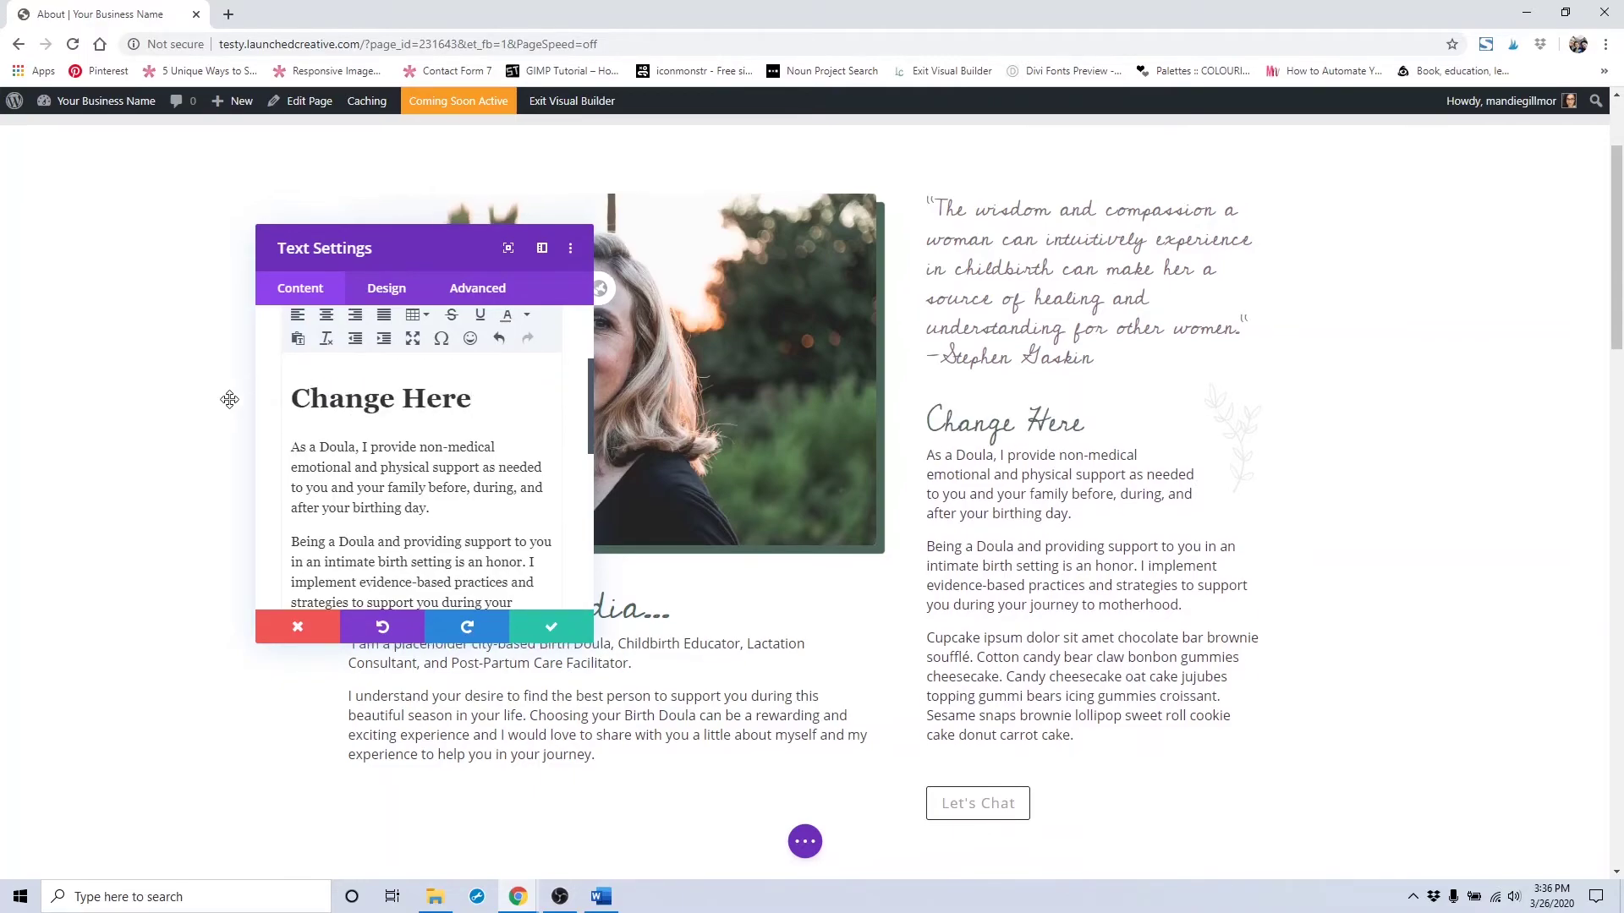
pyautogui.scroll(-2, 221, 370)
pyautogui.scroll(-1, 430, 496)
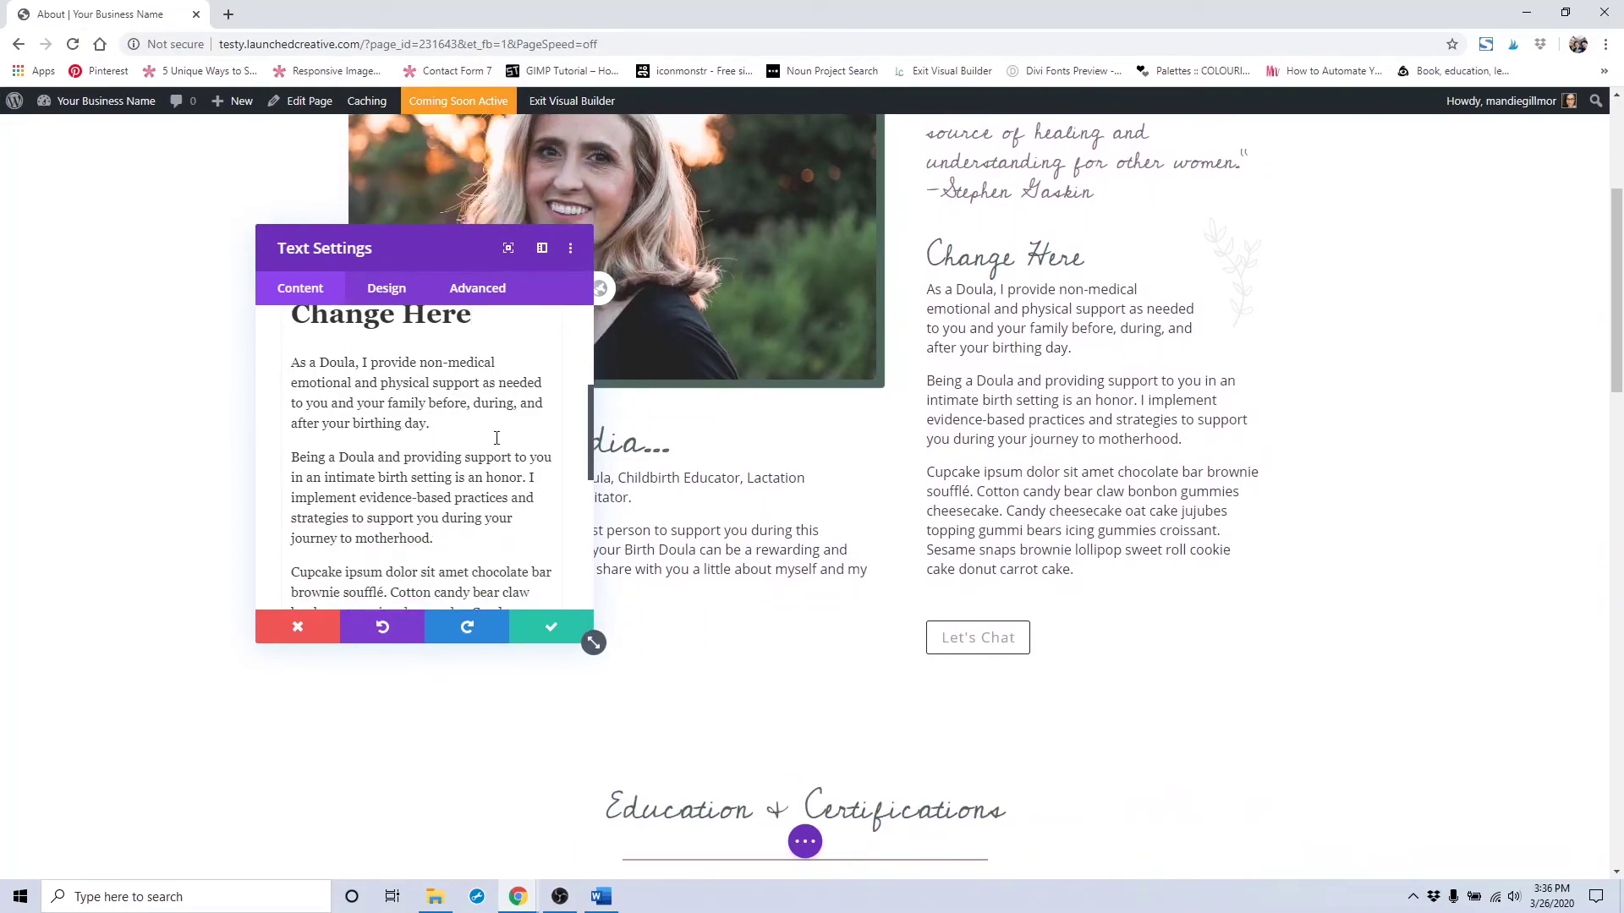
pyautogui.scroll(-2, 449, 459)
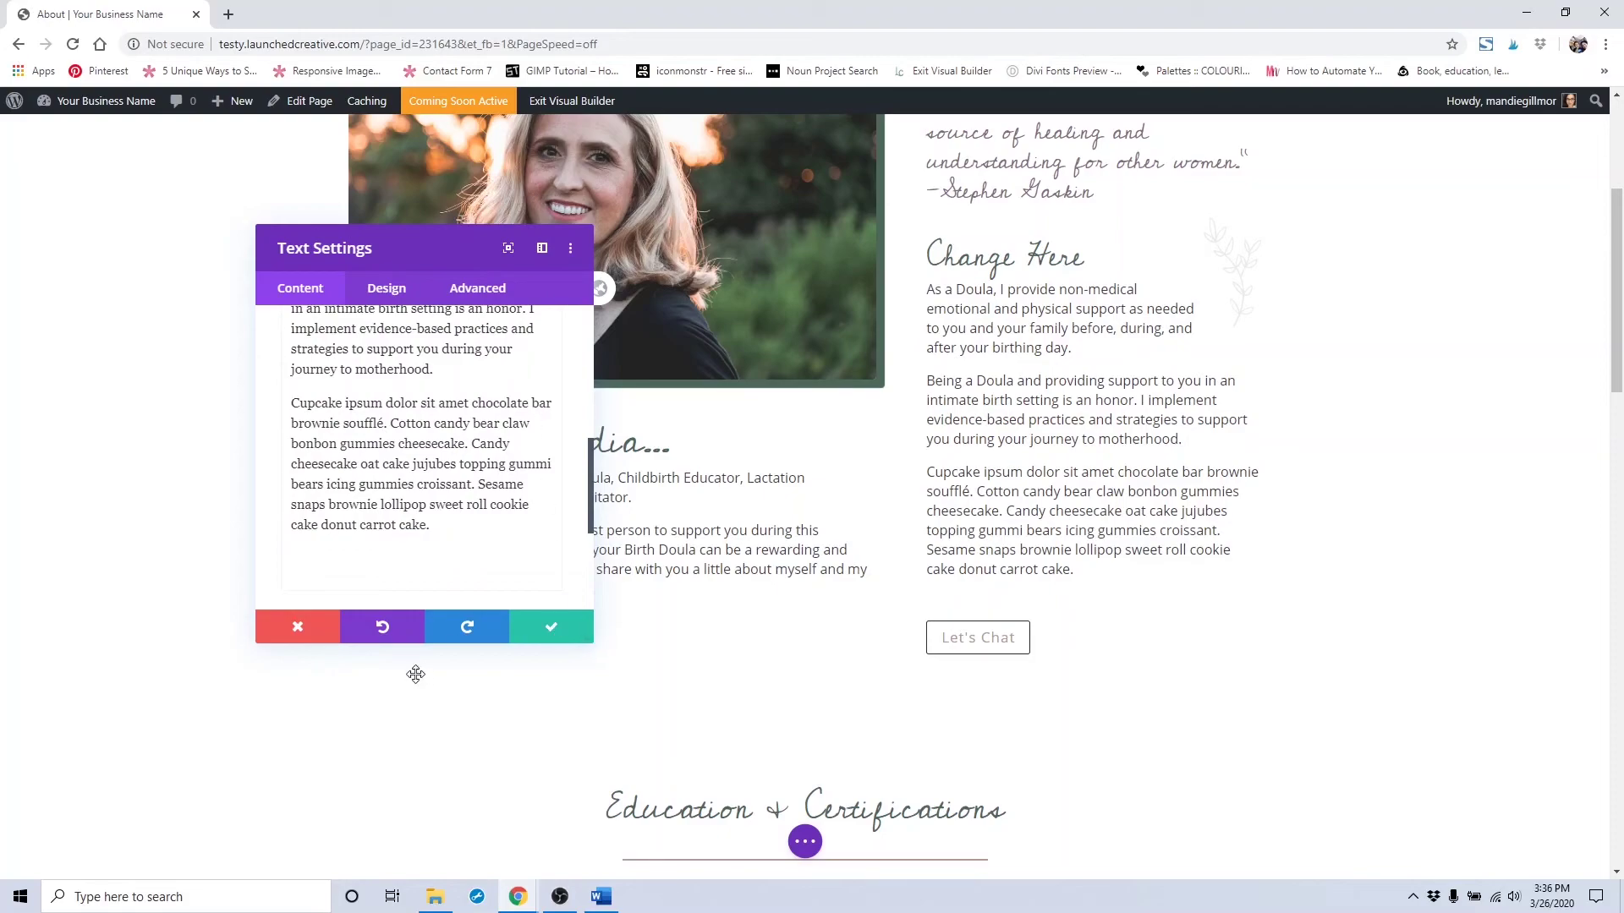
pyautogui.click(319, 630)
pyautogui.scroll(-3, 526, 472)
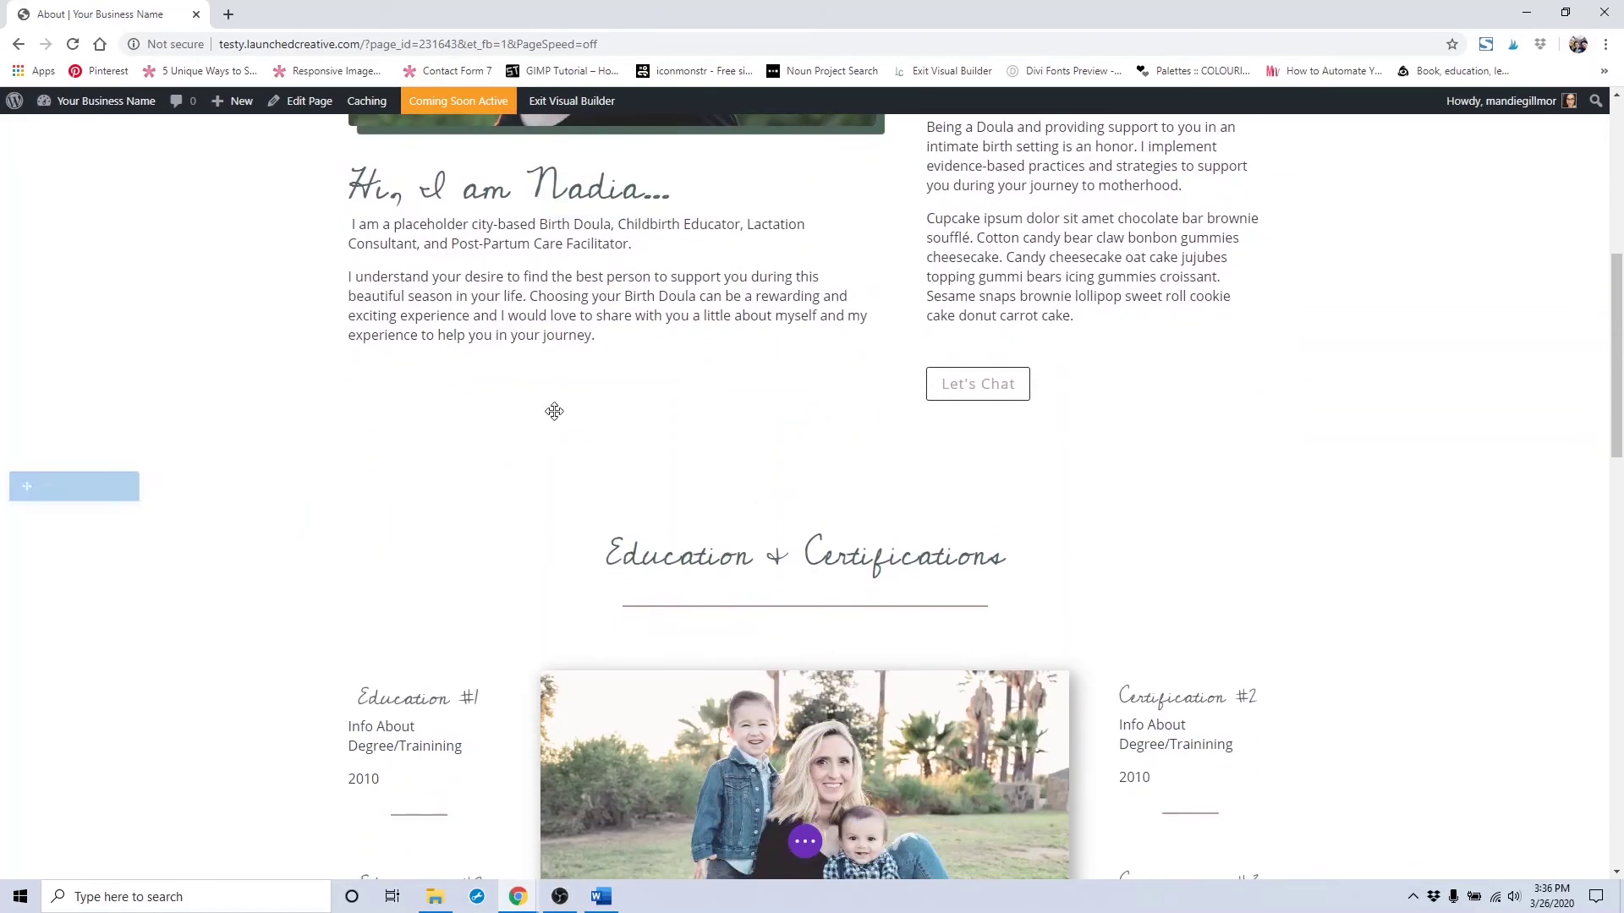
pyautogui.scroll(-1, 853, 319)
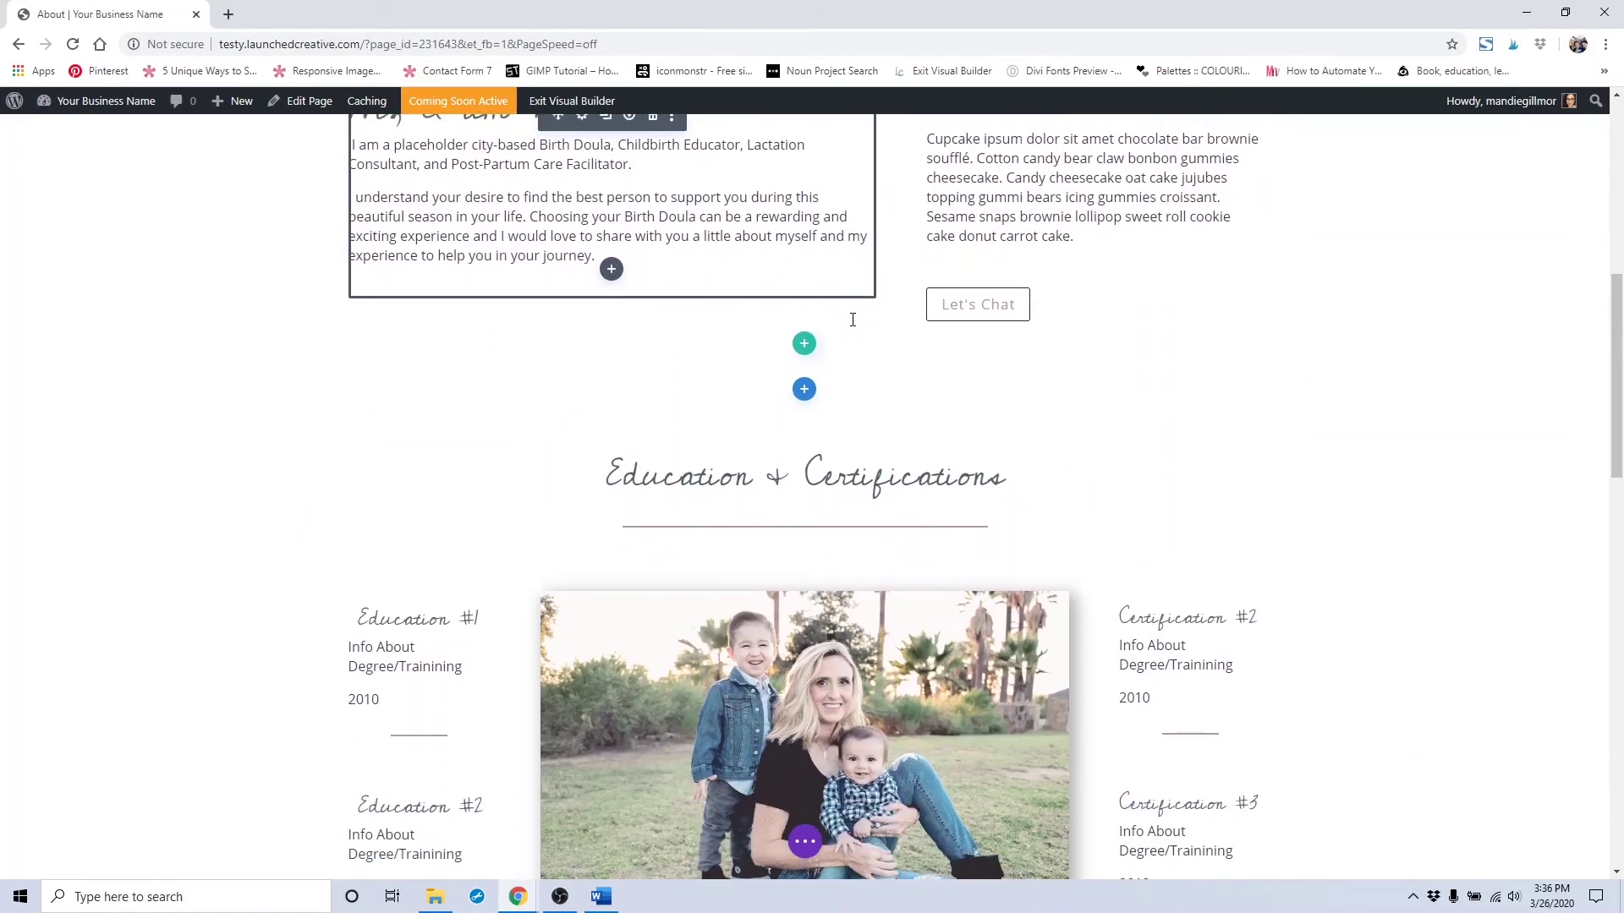
pyautogui.scroll(2, 852, 320)
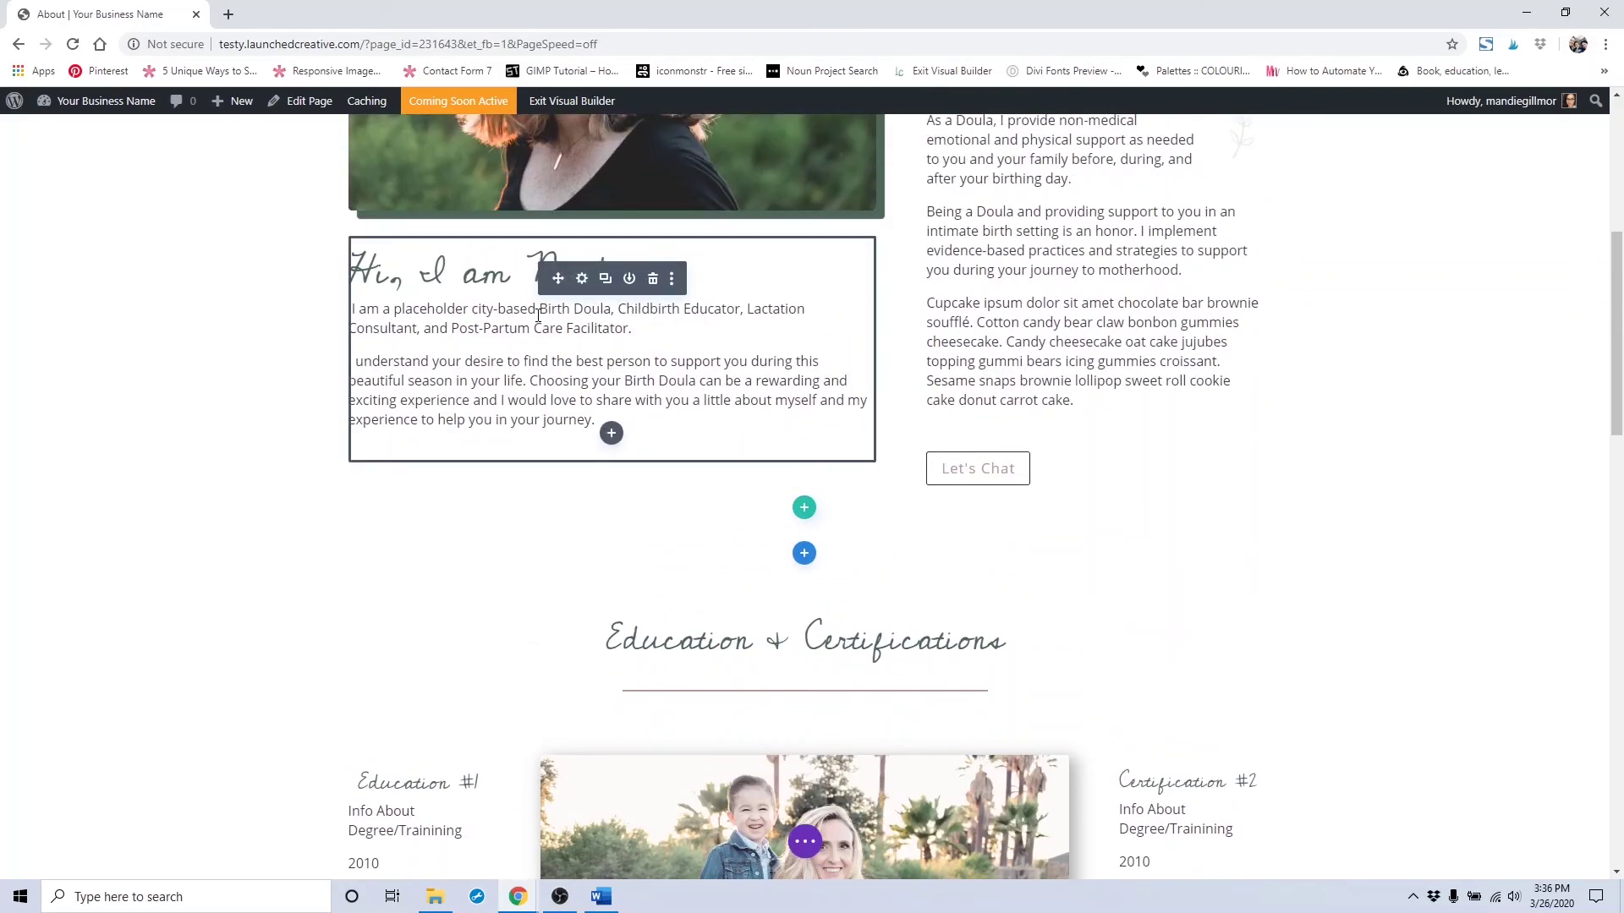
pyautogui.scroll(-10, 587, 315)
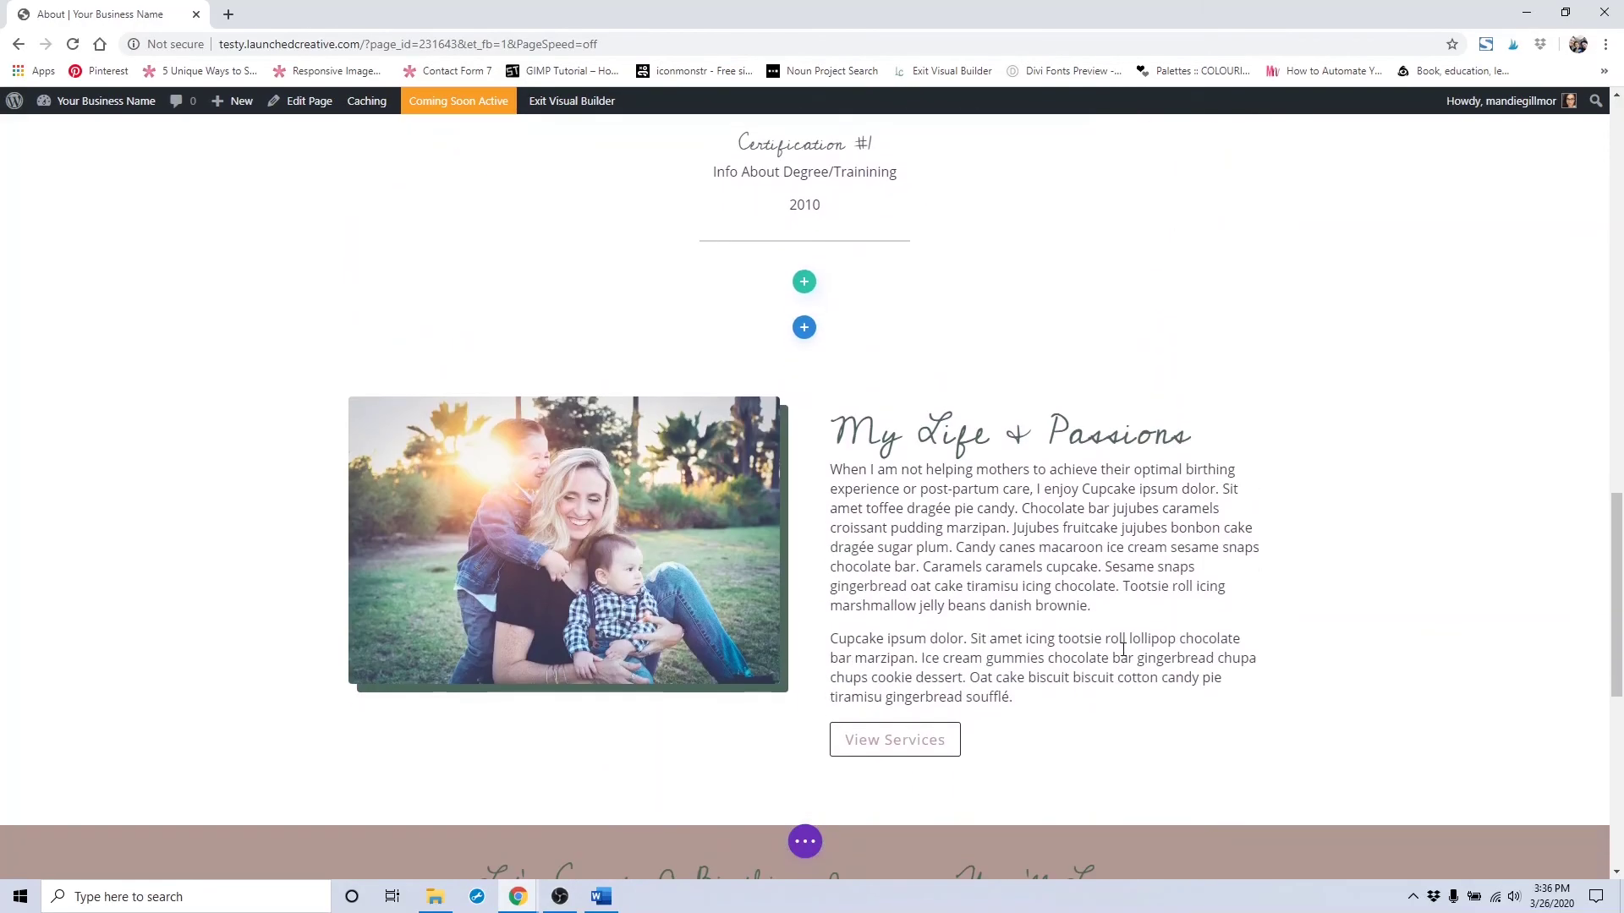